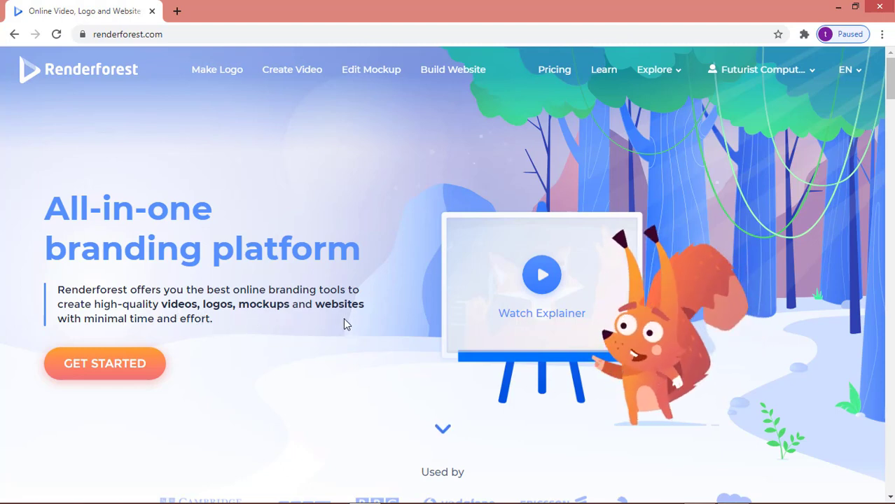
# Open the video templates and show the Explainer Animations category of the animation videos.
pyautogui.click(290, 82)
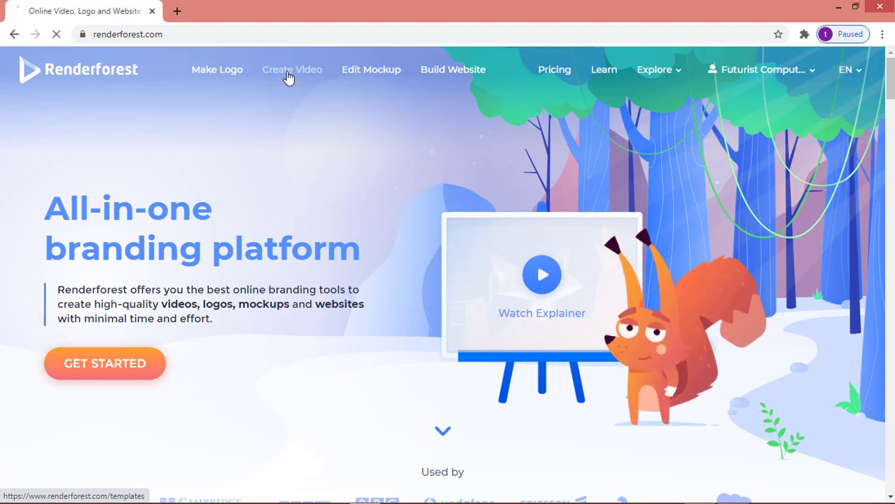
pyautogui.click(288, 78)
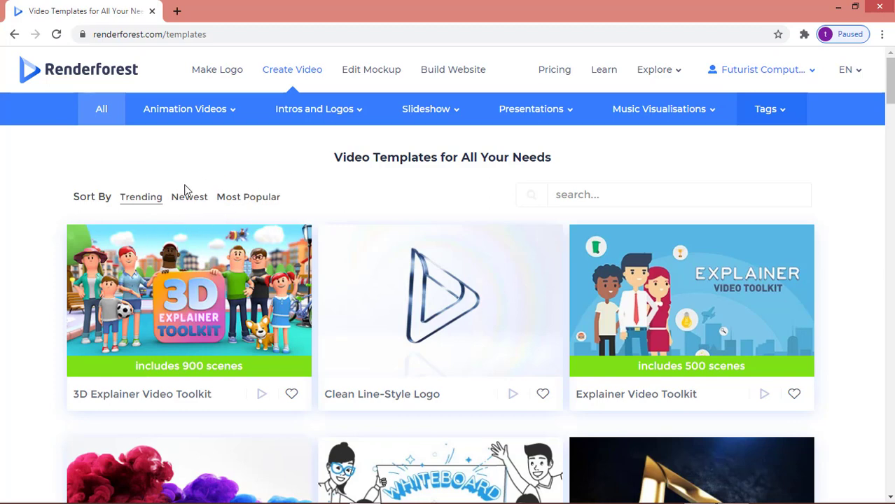
pyautogui.moveTo(219, 130)
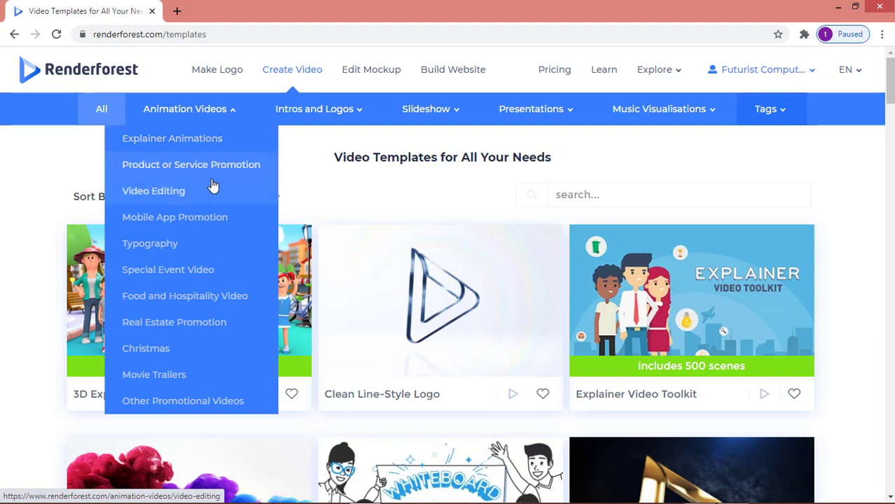
pyautogui.moveTo(326, 120)
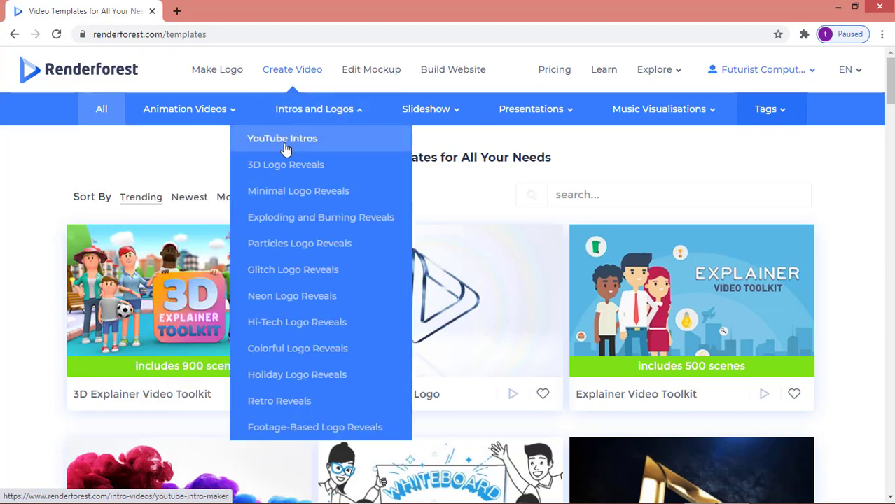
pyautogui.moveTo(511, 118)
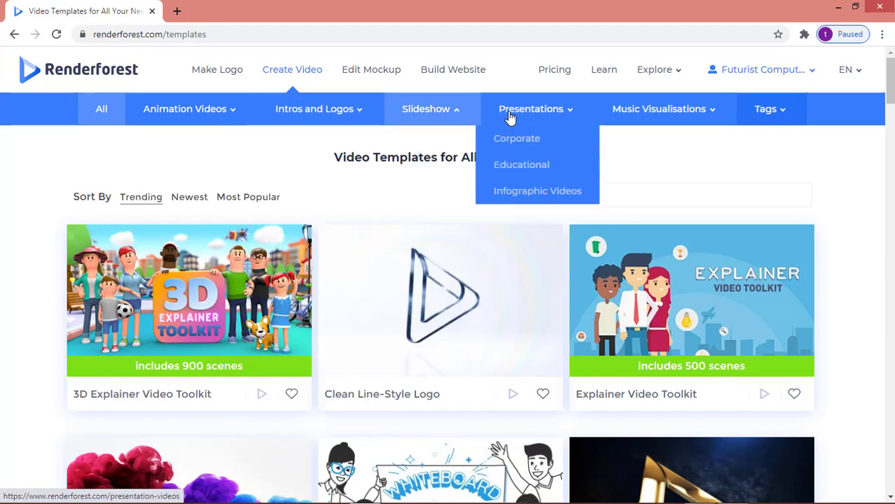
pyautogui.moveTo(644, 114)
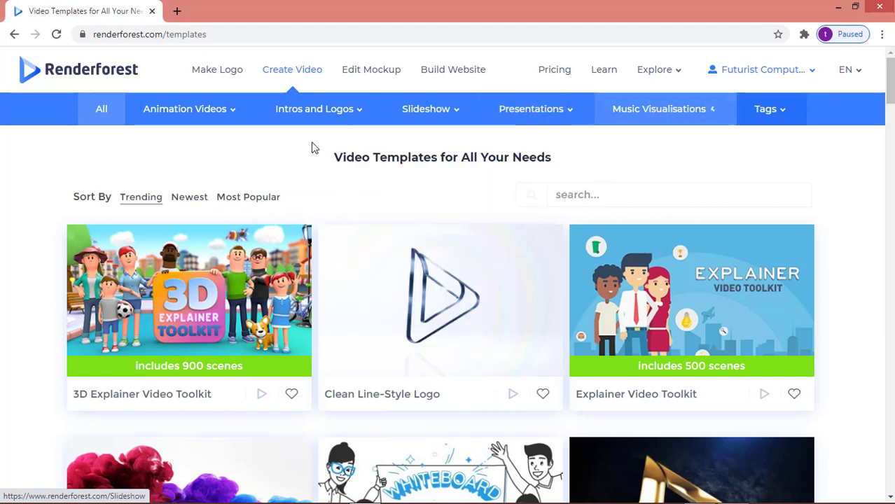
pyautogui.moveTo(150, 128)
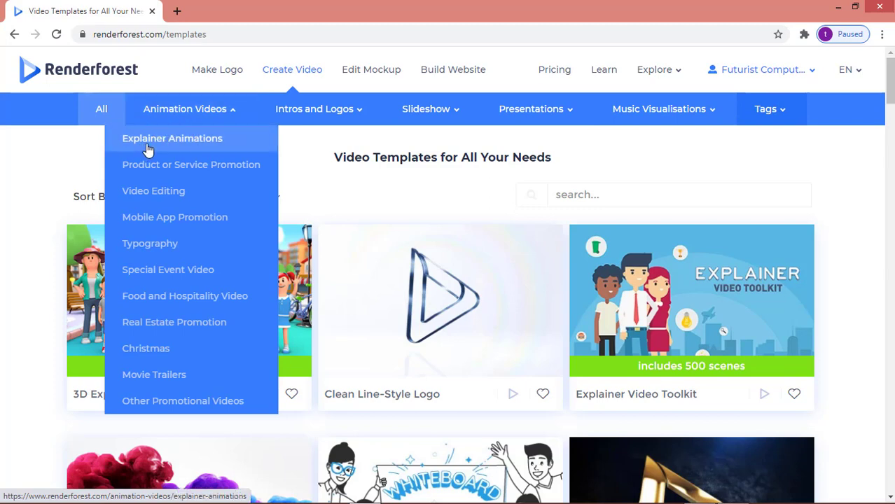
pyautogui.click(199, 144)
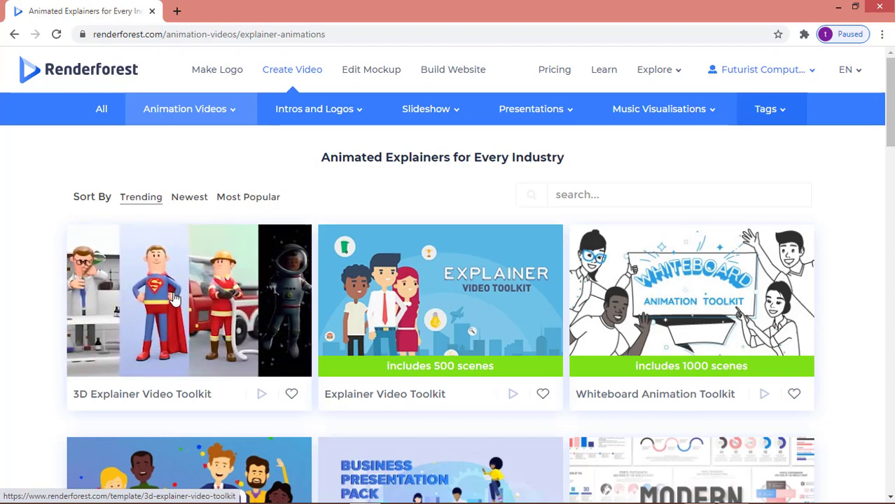
# Open the 3D Explainer Video Toolkit template and play its preview video.
pyautogui.click(144, 306)
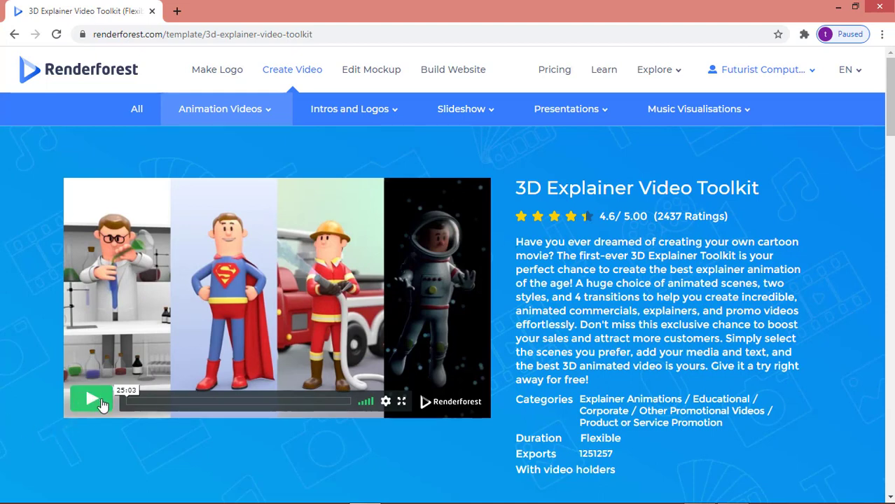
pyautogui.click(94, 405)
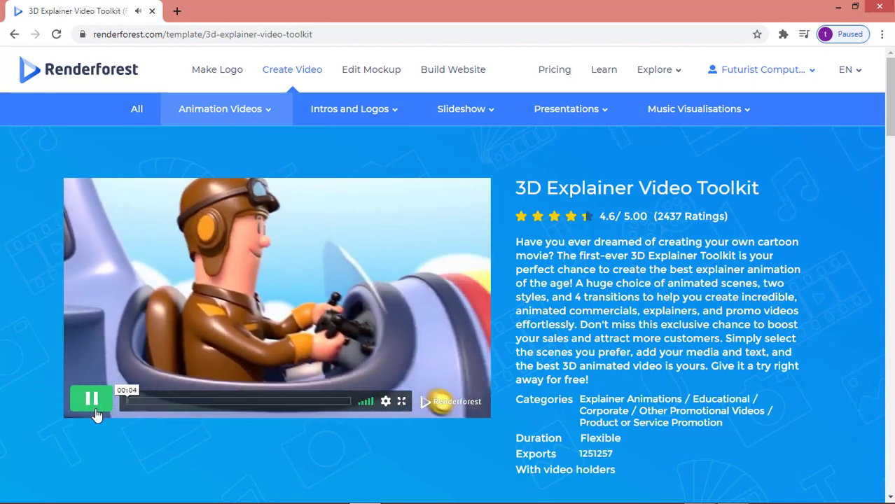
pyautogui.click(93, 412)
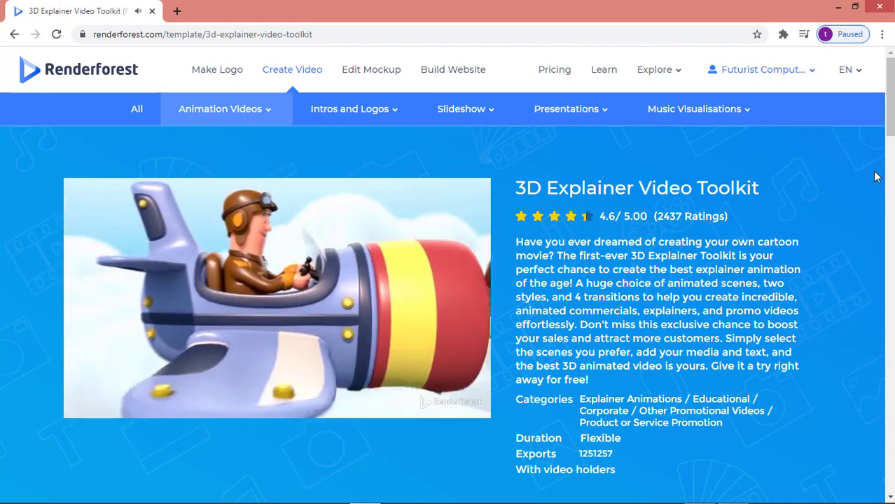
# Create a new video from the 3D Explainer Video Toolkit template using the Add scene option.
pyautogui.scroll(-4, 430, 279)
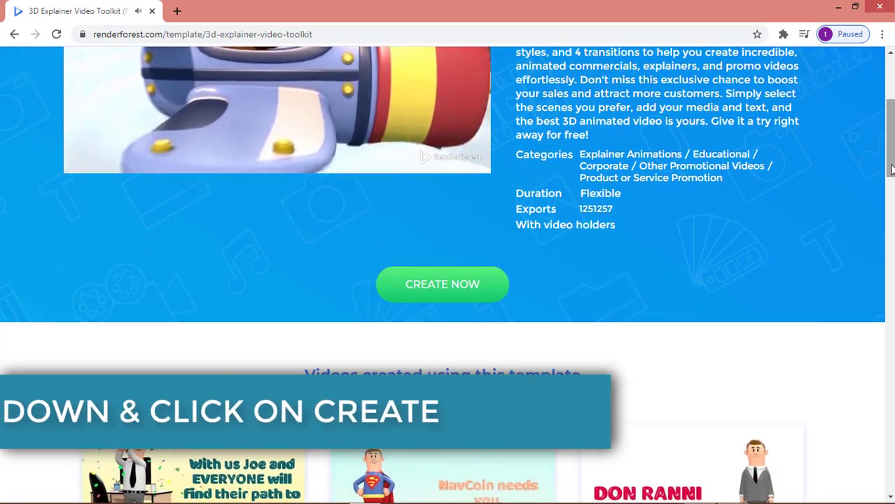
pyautogui.click(440, 287)
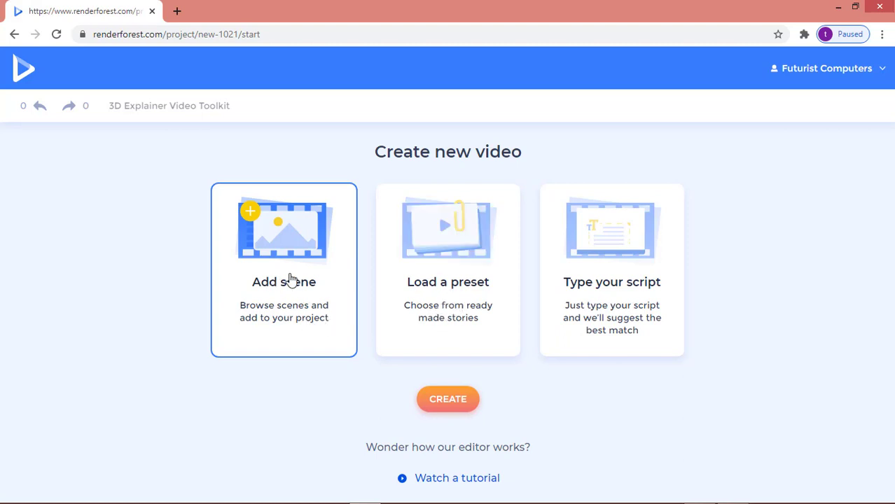
pyautogui.click(447, 405)
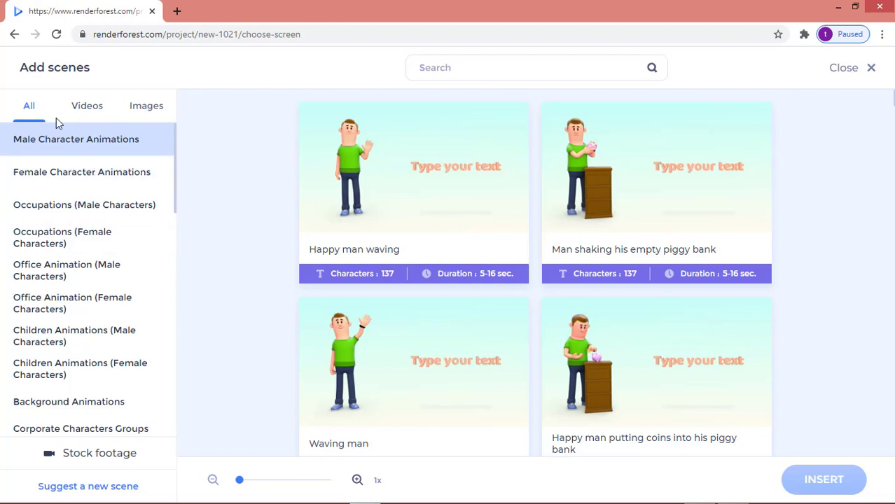
# Insert the "Video on the PC monitor" scene from the video holder scenes into the project.
pyautogui.click(89, 109)
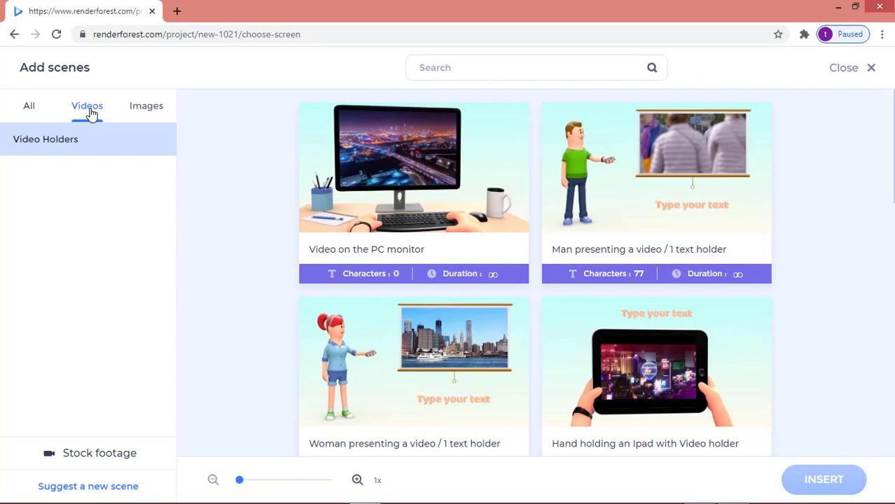
pyautogui.moveTo(397, 146)
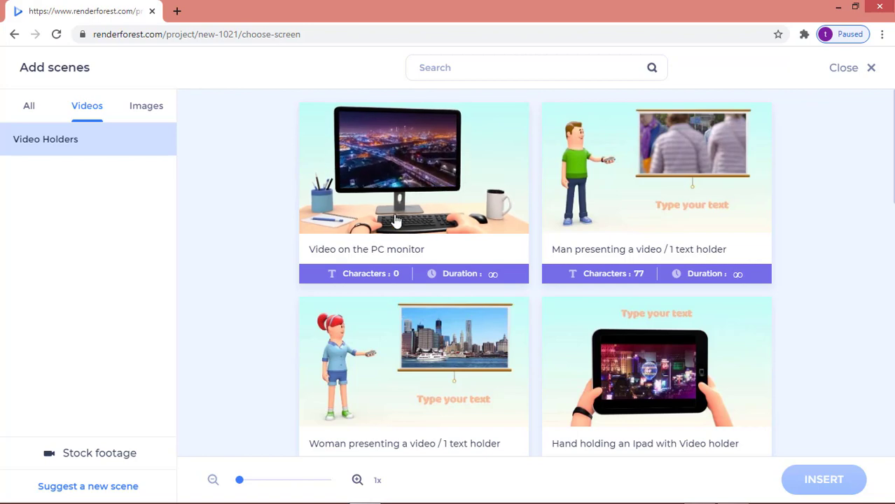
pyautogui.click(397, 183)
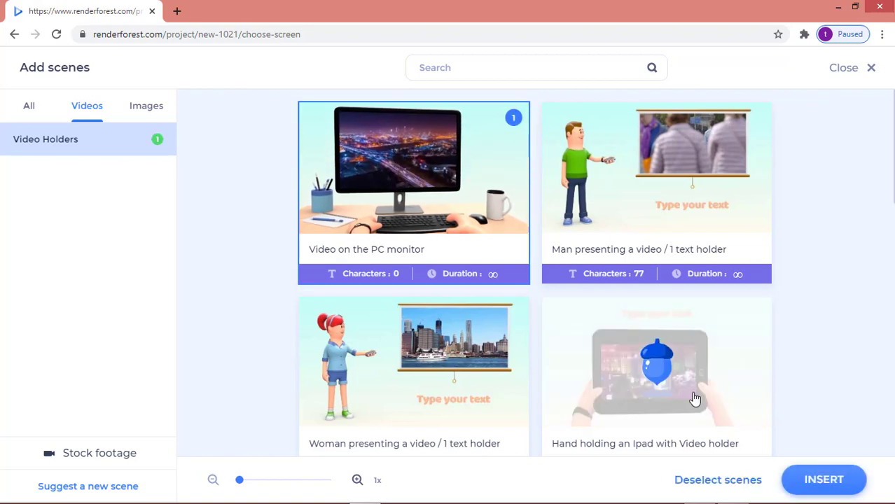
pyautogui.click(830, 482)
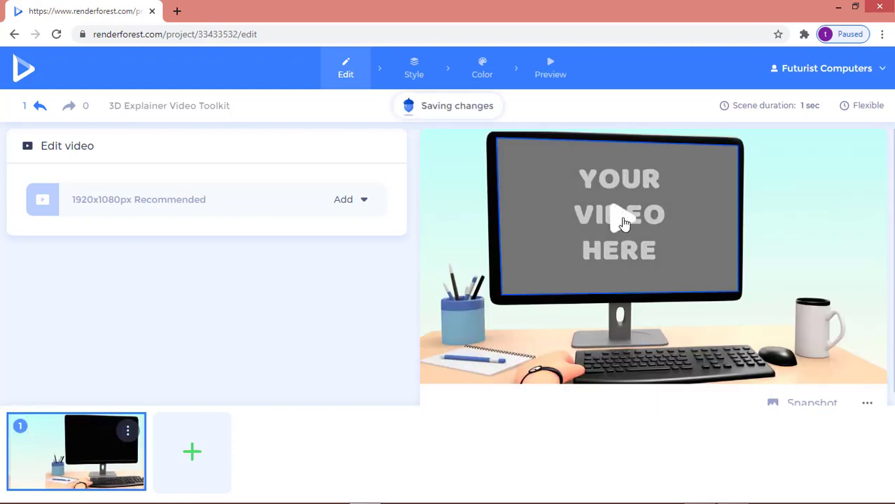
# Upload the video output_free (1) from the Downloads folder into the monitor's video placeholder, keeping the full untrimmed clip.
pyautogui.click(601, 210)
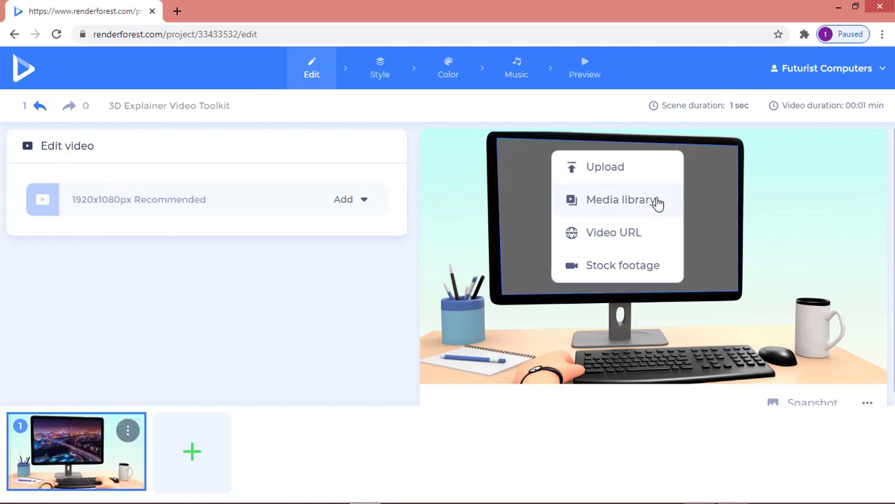
pyautogui.click(609, 175)
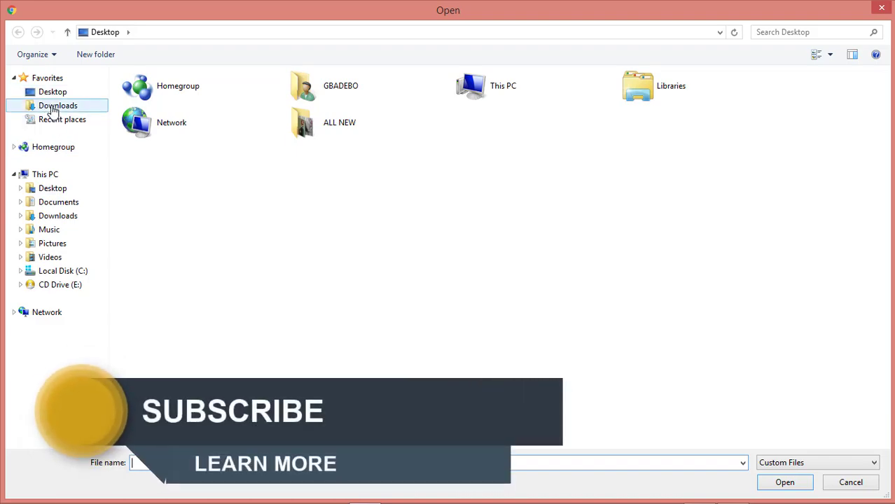
pyautogui.click(52, 106)
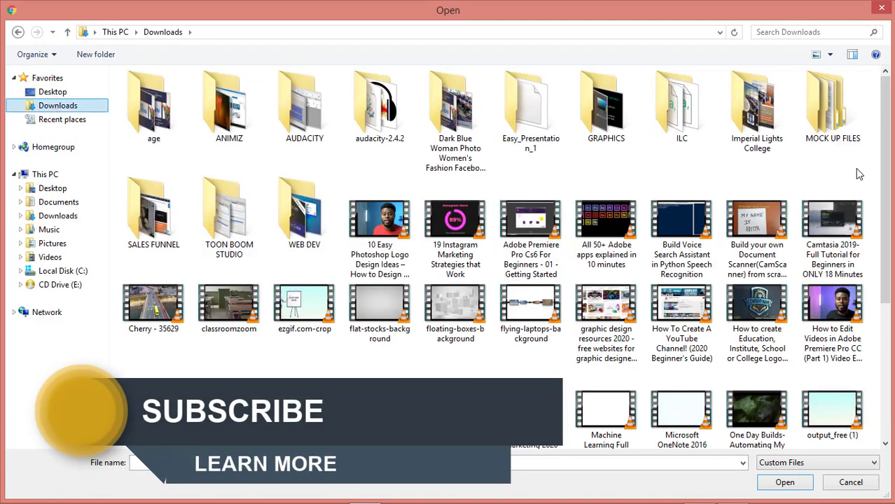
pyautogui.moveTo(888, 141); pyautogui.dragTo(889, 258)
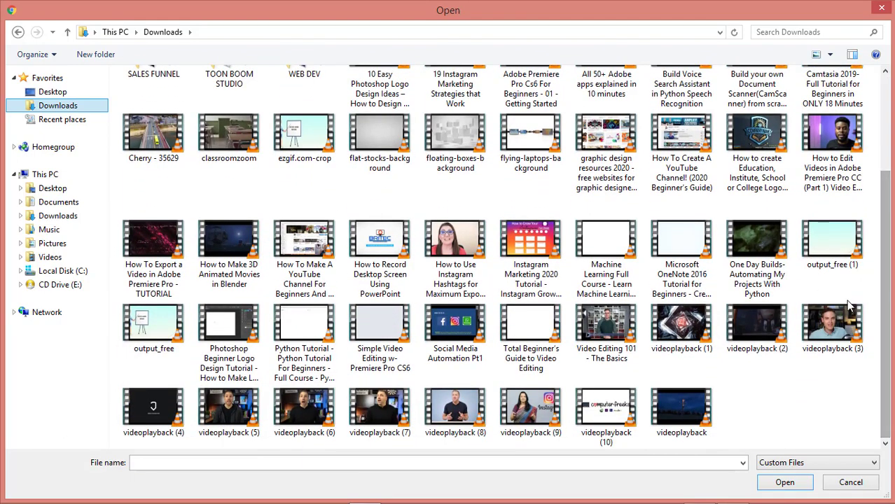
pyautogui.click(860, 266)
pyautogui.click(786, 483)
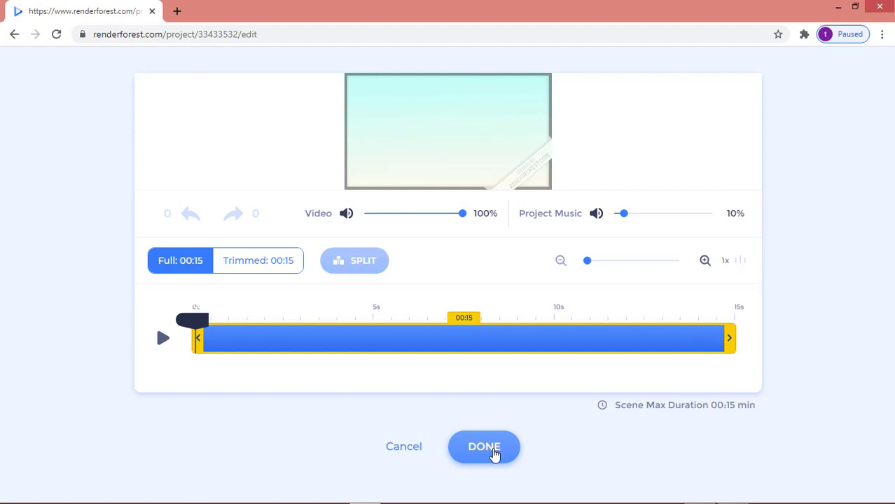
pyautogui.click(493, 452)
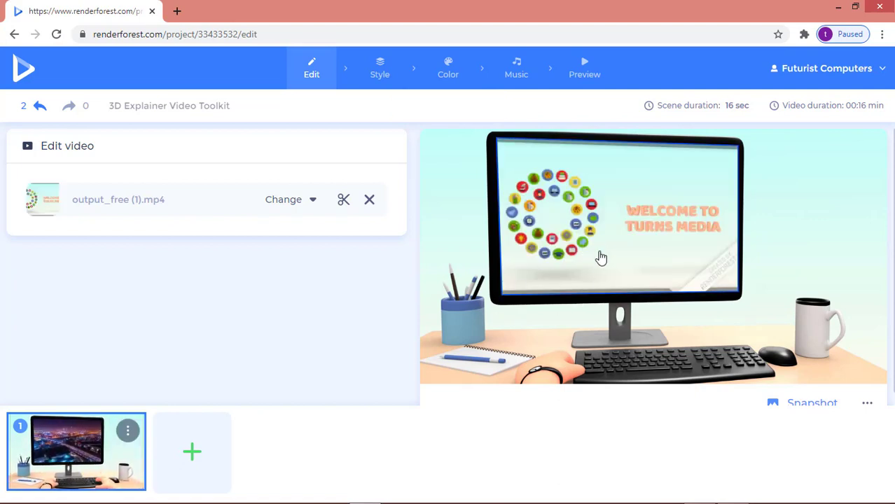
# Add a second scene from the logo animations, showing the man in white shirt and black tie pointing at the logo.
pyautogui.click(194, 456)
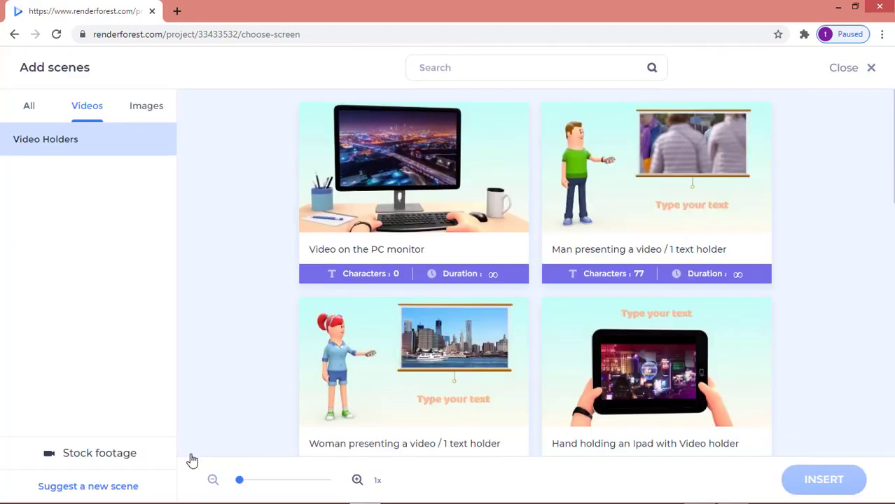
pyautogui.click(146, 109)
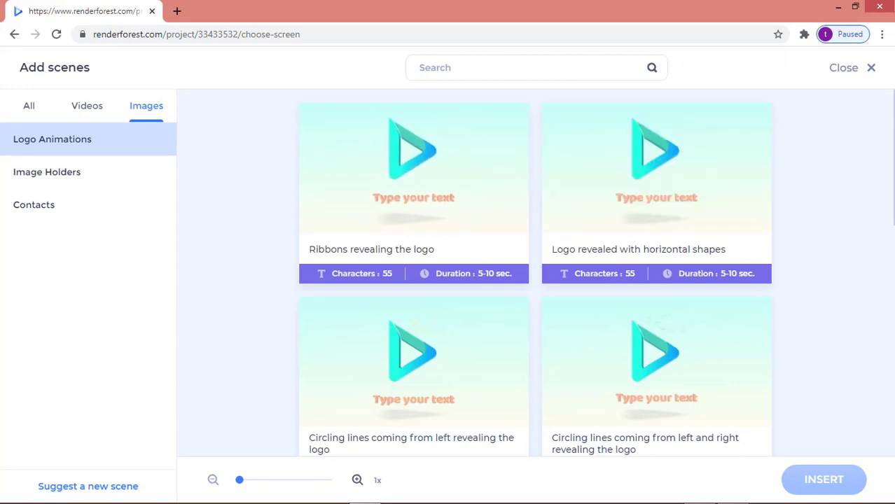
pyautogui.scroll(-5, 535, 273)
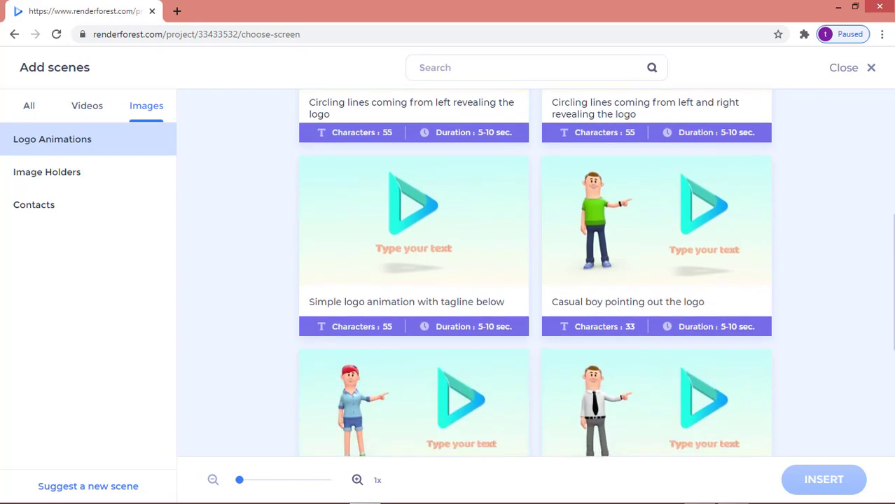
pyautogui.click(649, 404)
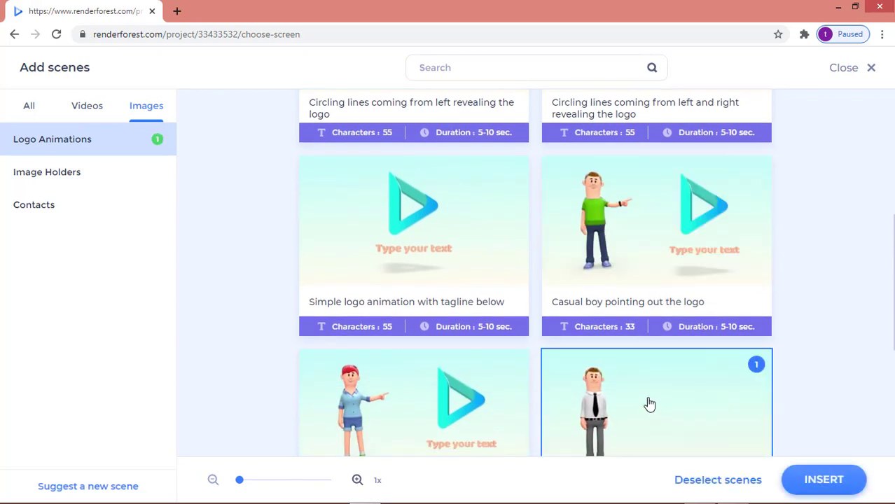
pyautogui.click(816, 480)
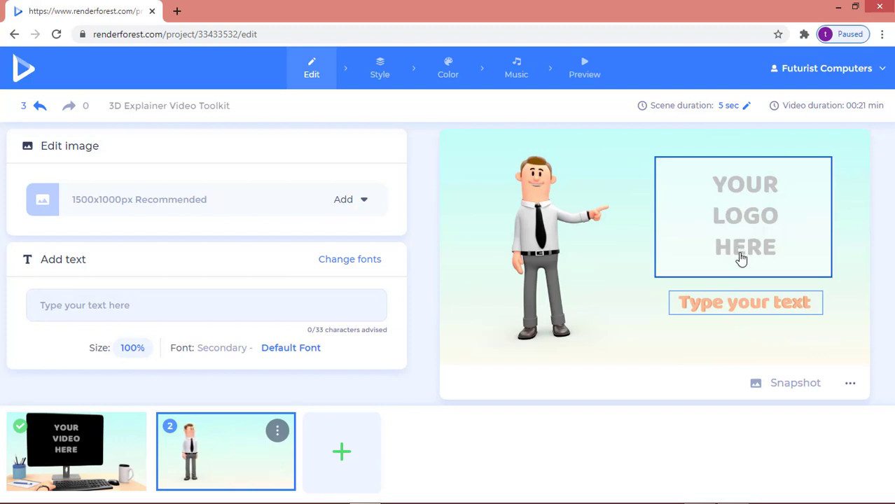
# Upload the youtube-logo image from Desktop > ALL NEW > TURNS TECH > T into the second scene's logo placeholder and accept the crop.
pyautogui.click(739, 216)
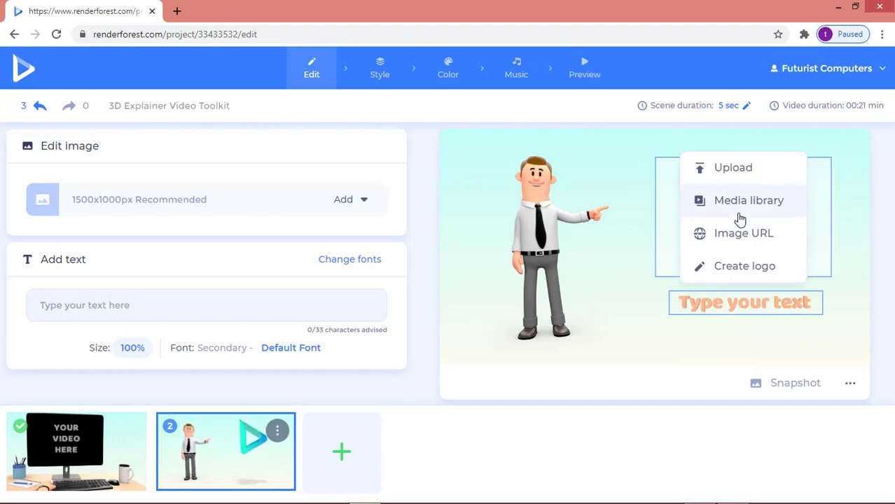
pyautogui.click(728, 177)
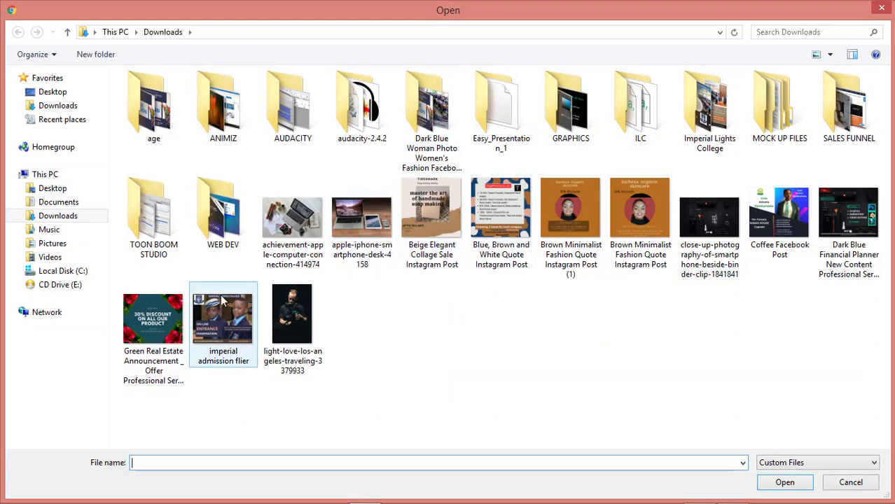
pyautogui.click(62, 192)
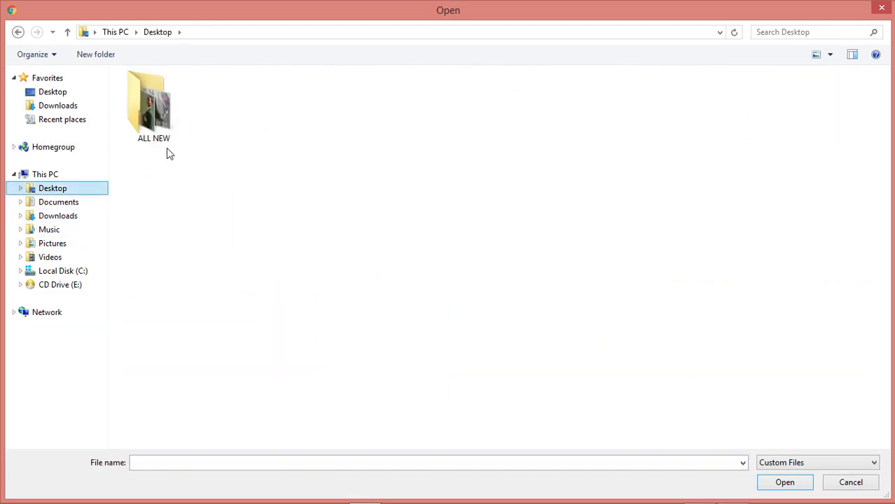
pyautogui.doubleClick(150, 140)
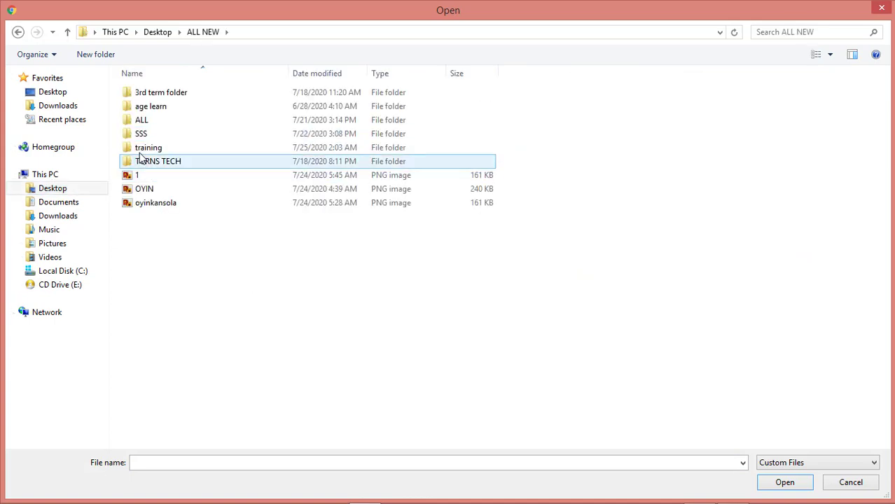
pyautogui.doubleClick(151, 165)
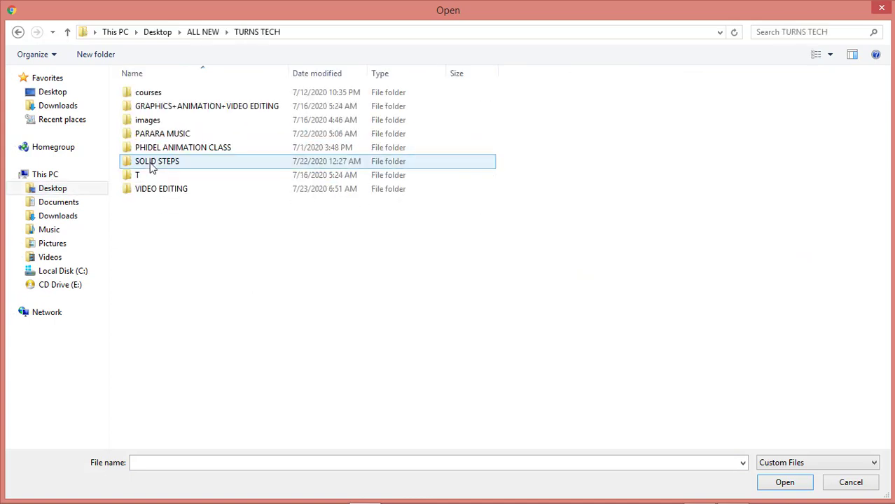
pyautogui.doubleClick(148, 176)
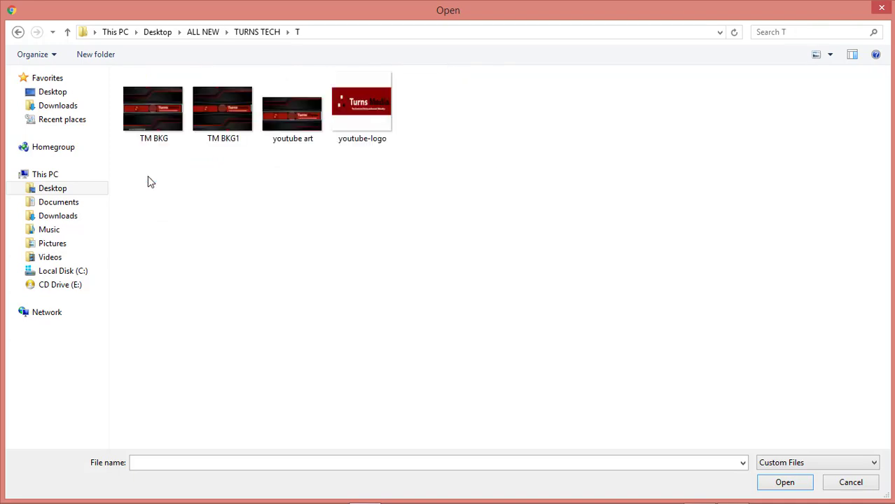
pyautogui.click(358, 123)
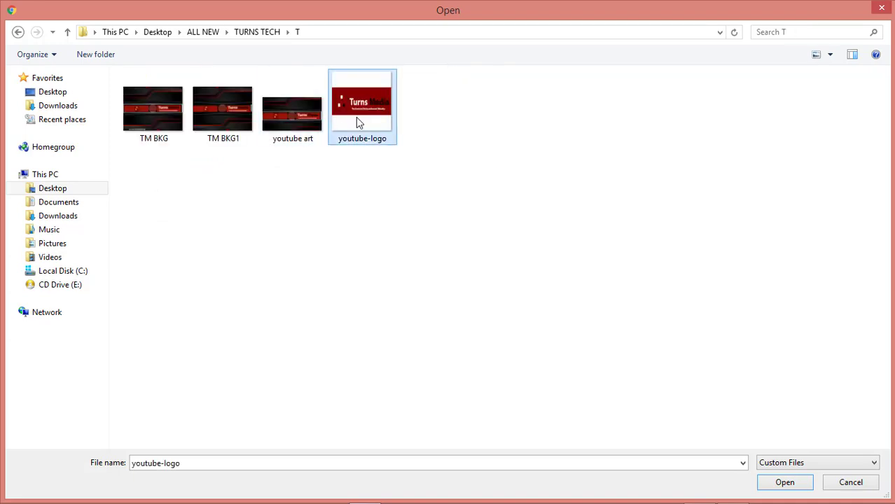
pyautogui.click(786, 483)
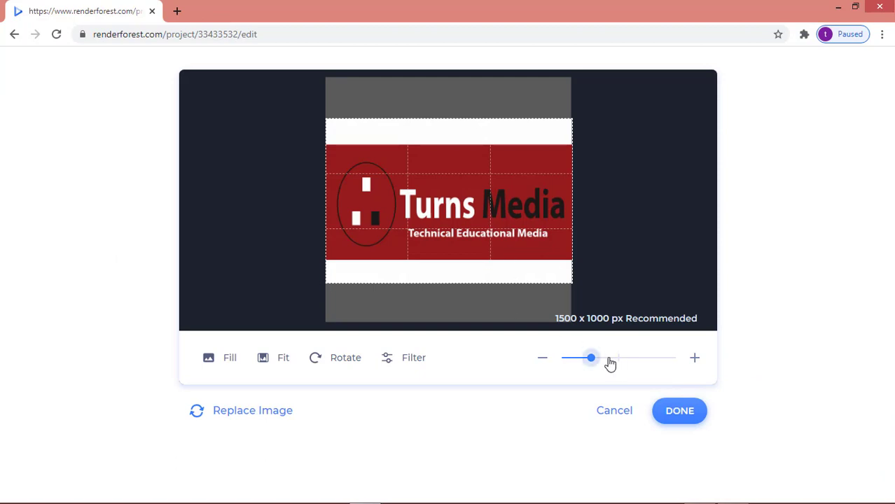
pyautogui.click(667, 419)
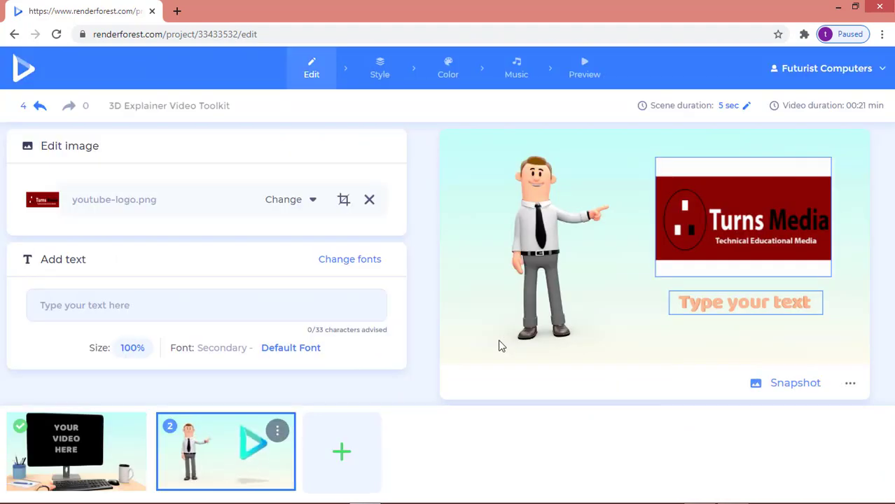
# Set the text below the logo in the second scene to "WELCOME TO TURNS TECH" and save it.
pyautogui.click(735, 307)
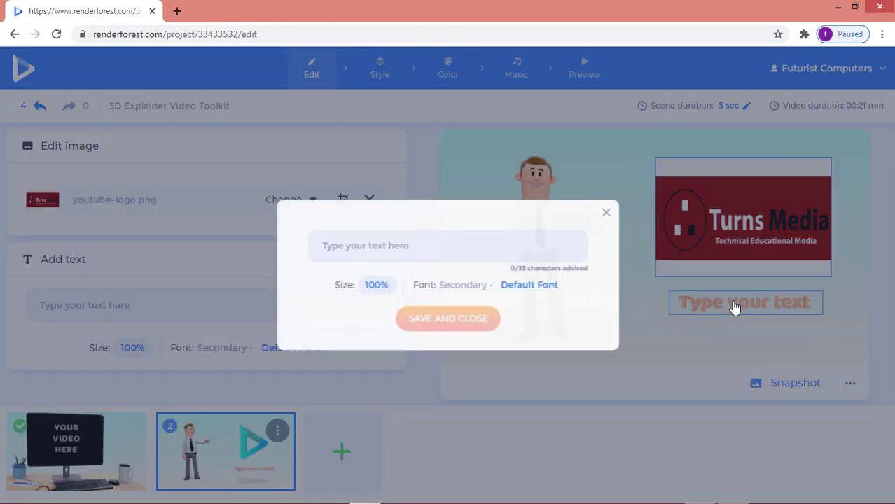
pyautogui.click(391, 247)
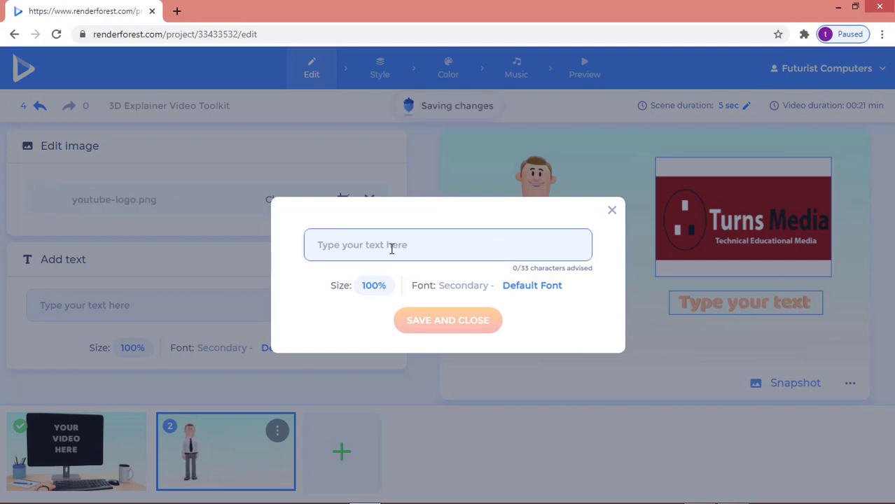
pyautogui.write('WELCOME')
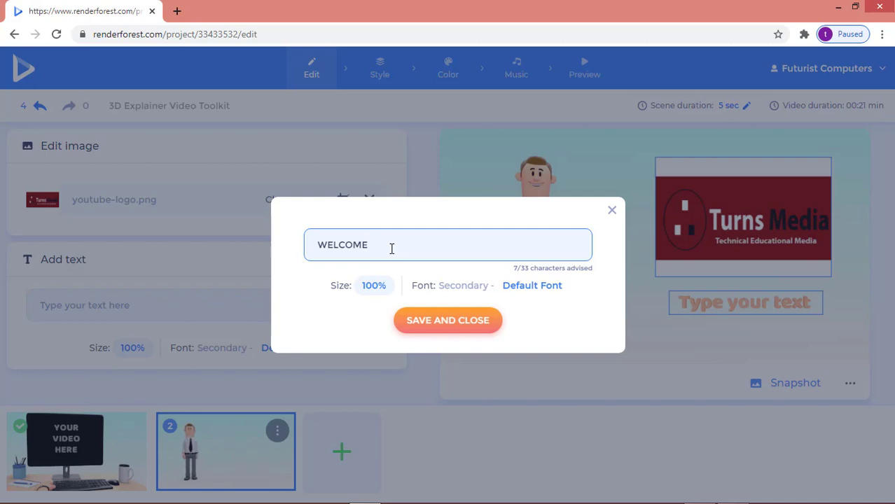
pyautogui.write(' TO TURNS TECH')
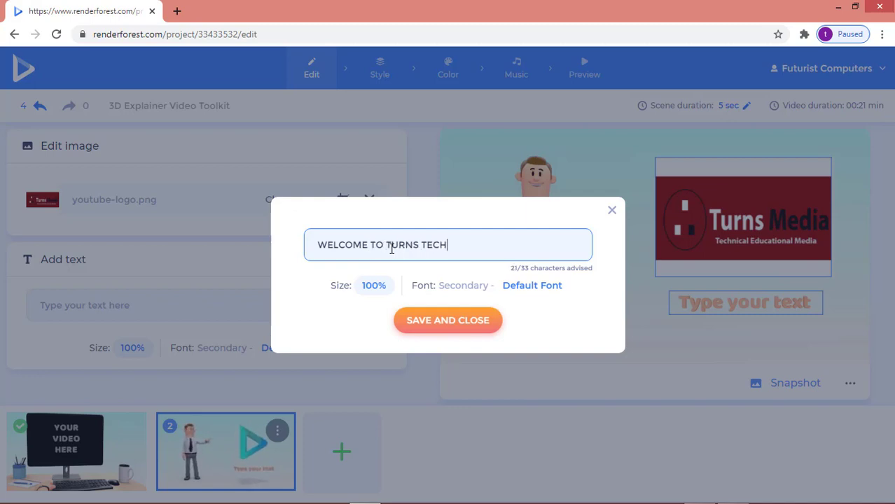
pyautogui.click(434, 323)
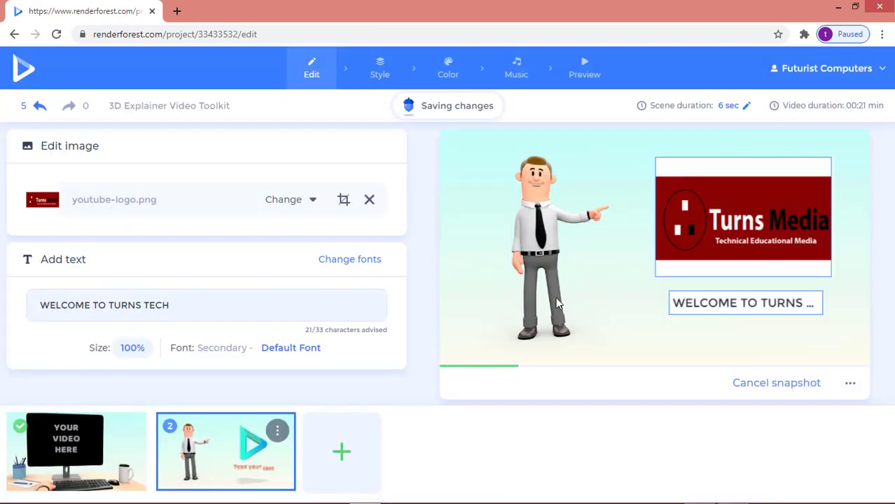
# Add the "Graduation hat" scene from the Office and Education category as the third scene.
pyautogui.click(342, 457)
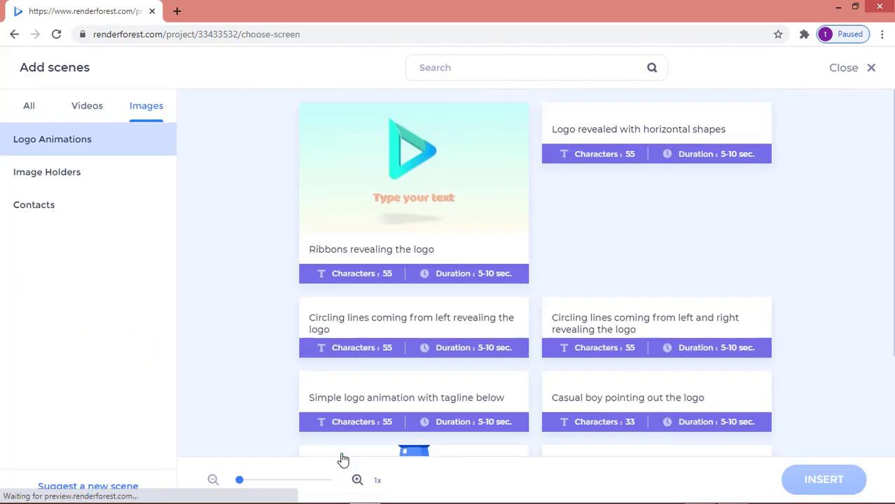
pyautogui.click(29, 109)
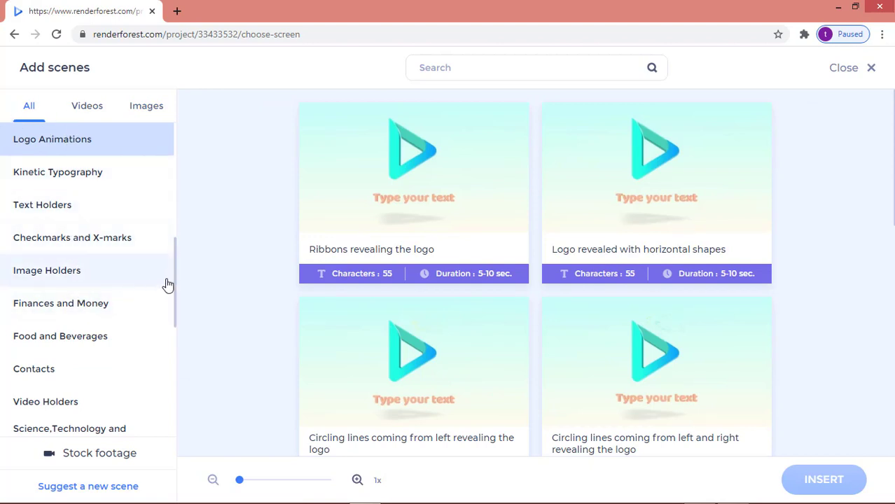
pyautogui.moveTo(175, 288); pyautogui.dragTo(177, 331)
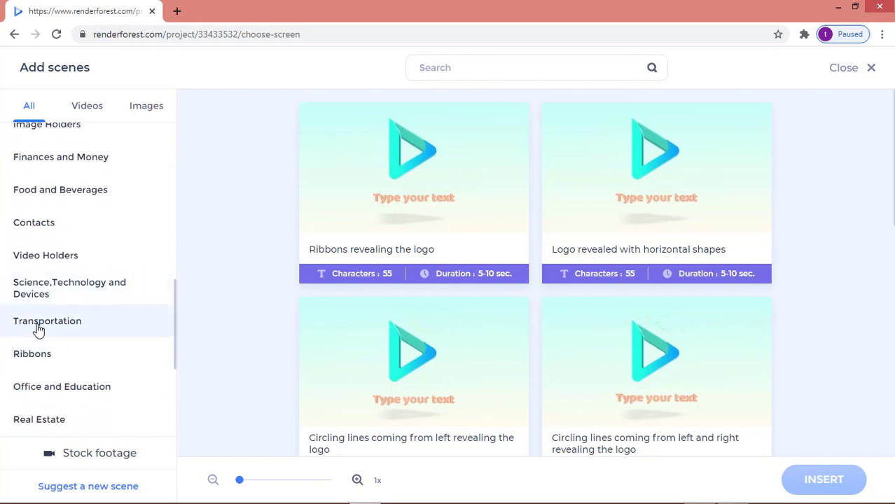
pyautogui.click(73, 391)
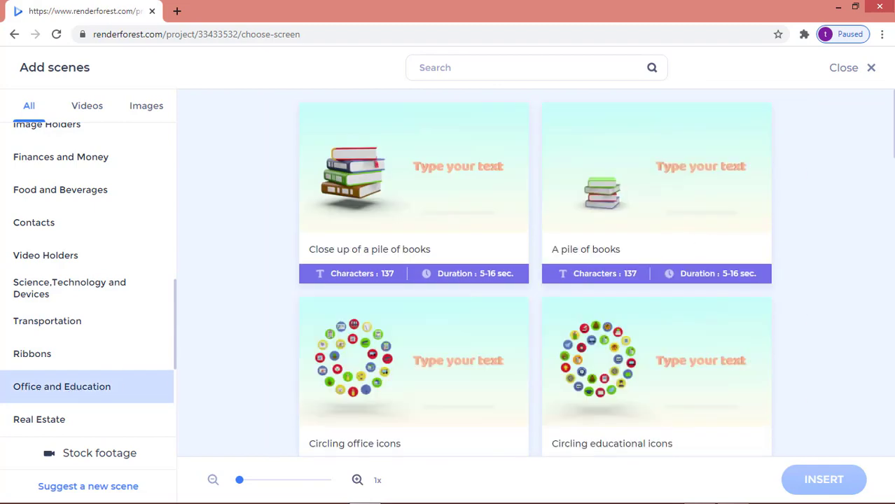
pyautogui.moveTo(893, 128)
pyautogui.mouseDown()
pyautogui.moveTo(890, 443)
pyautogui.moveTo(868, 223)
pyautogui.mouseUp()
pyautogui.scroll(10, 867, 223)
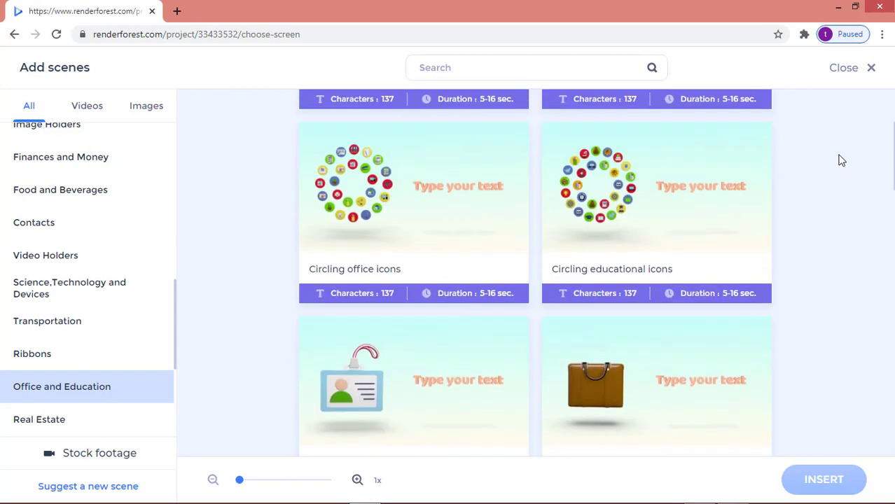
pyautogui.scroll(-6, 842, 202)
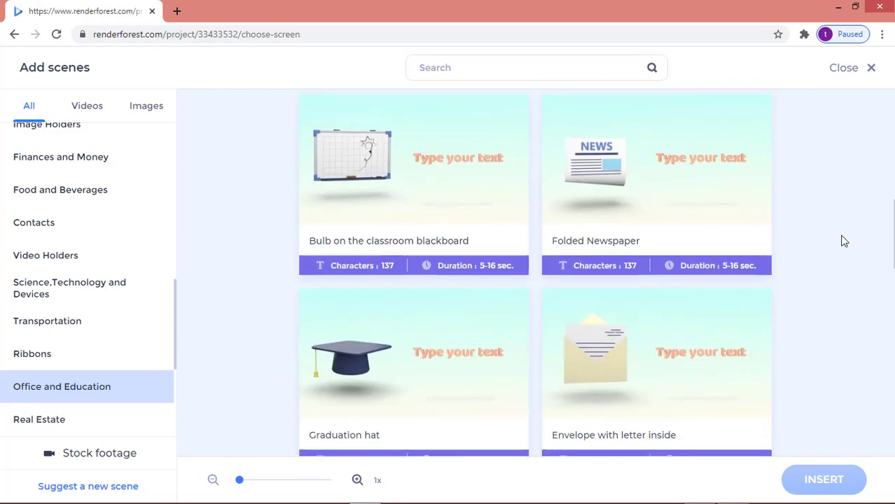
pyautogui.scroll(-2, 844, 241)
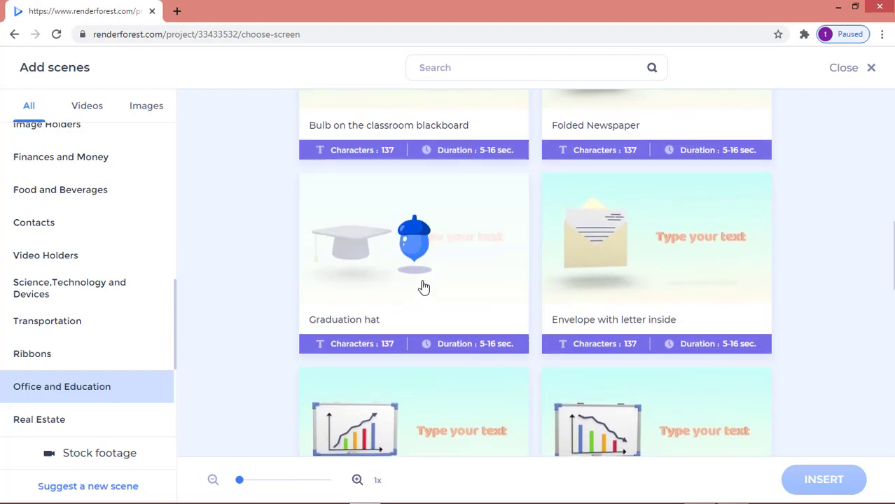
pyautogui.click(491, 300)
pyautogui.click(824, 479)
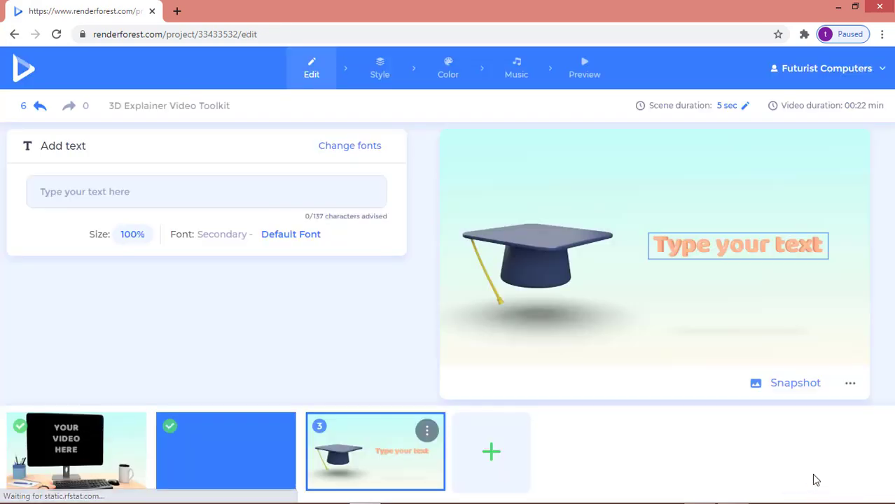
# Set the graduation hat scene's text to "ONLINE LEARNING" and save it.
pyautogui.click(720, 248)
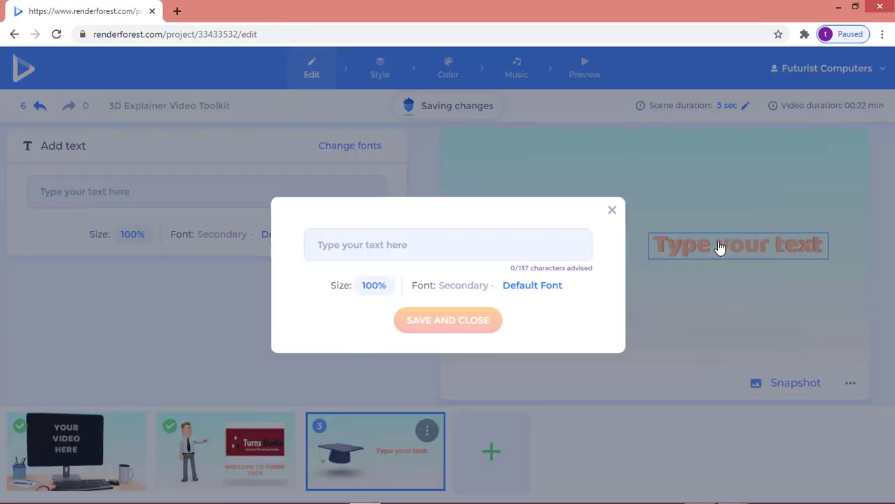
pyautogui.click(424, 250)
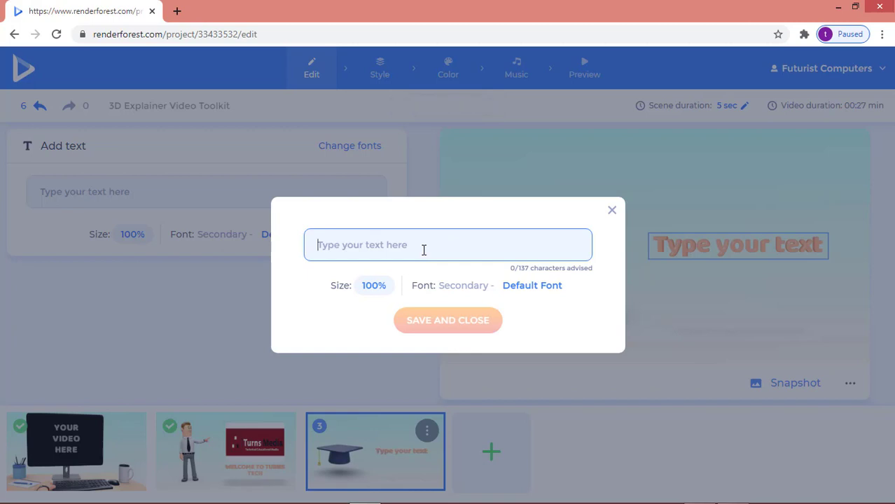
pyautogui.write('ONL')
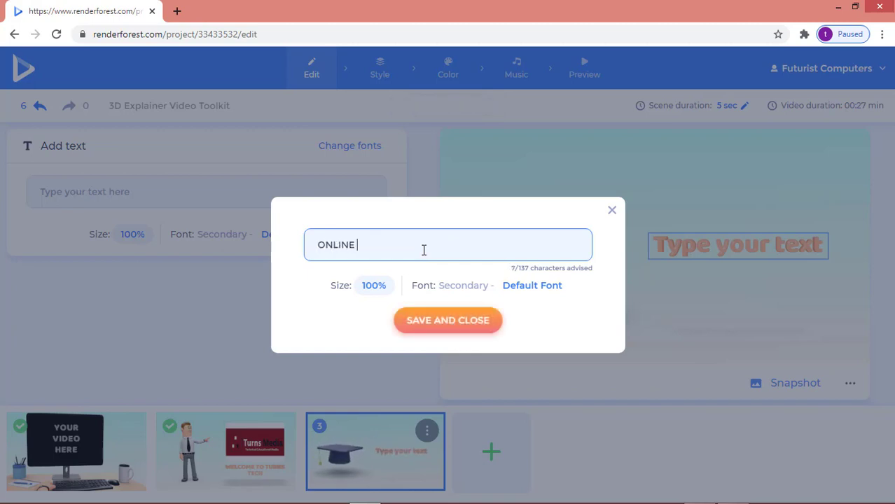
pyautogui.write('INE LEARNING')
pyautogui.press('Left')
pyautogui.press('Left')
pyautogui.press('Left')
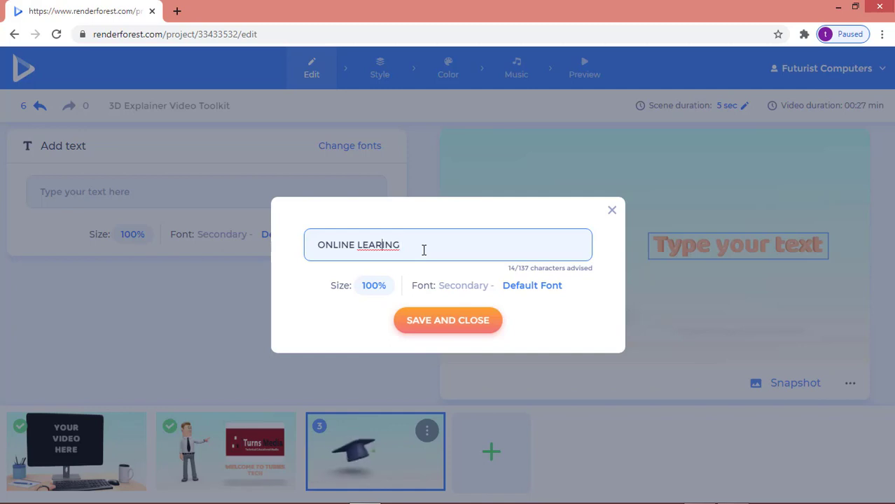
pyautogui.write('N')
pyautogui.click(455, 320)
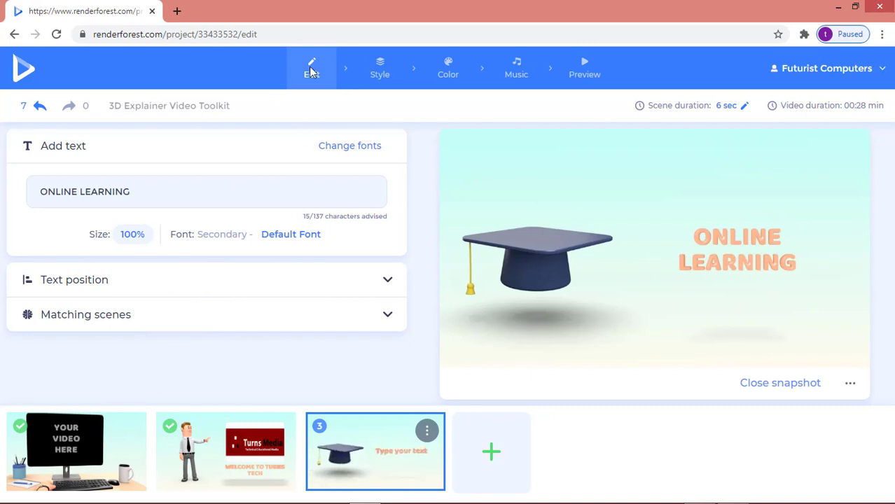
# Choose the 3D look as the animation's overall style and view the available color presets.
pyautogui.click(380, 71)
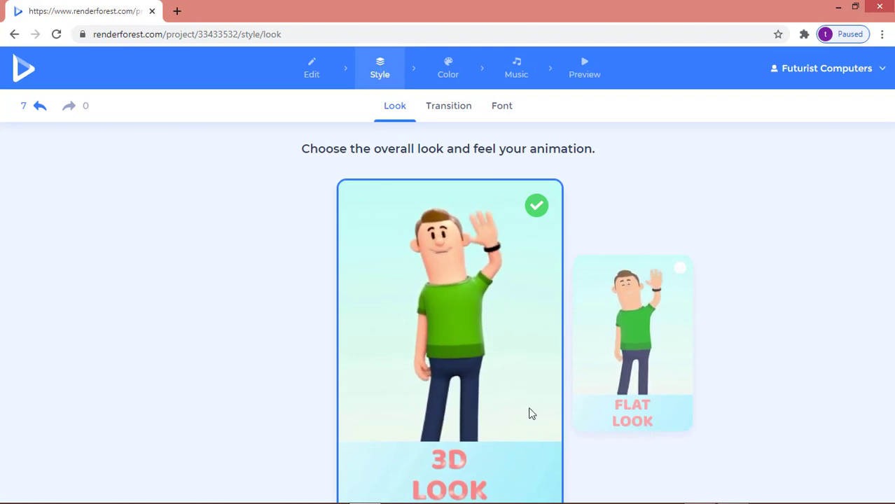
pyautogui.click(468, 337)
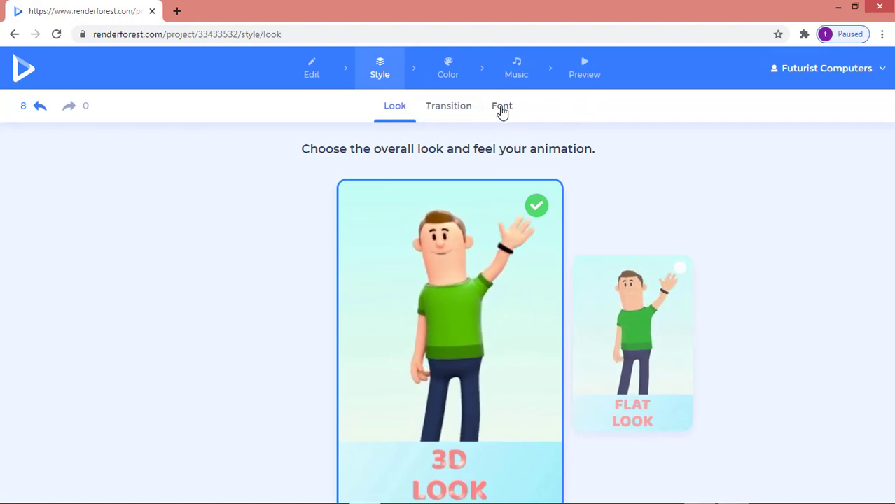
pyautogui.click(449, 74)
pyautogui.moveTo(489, 201)
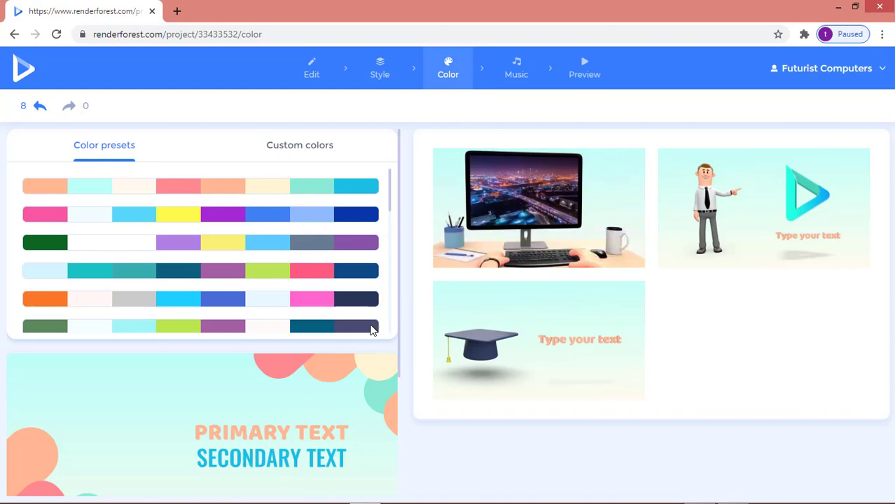
# Listen briefly to the Upbeat Corporate Identity track and add it as the video's background music.
pyautogui.click(518, 75)
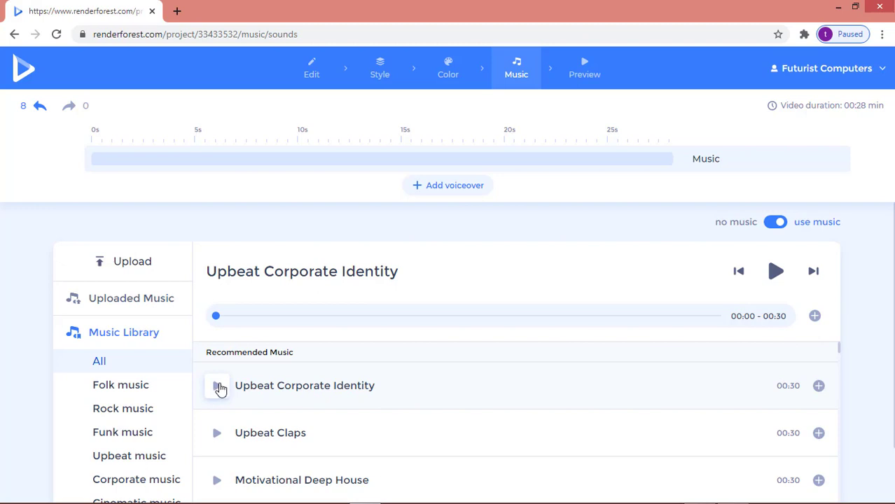
pyautogui.click(217, 387)
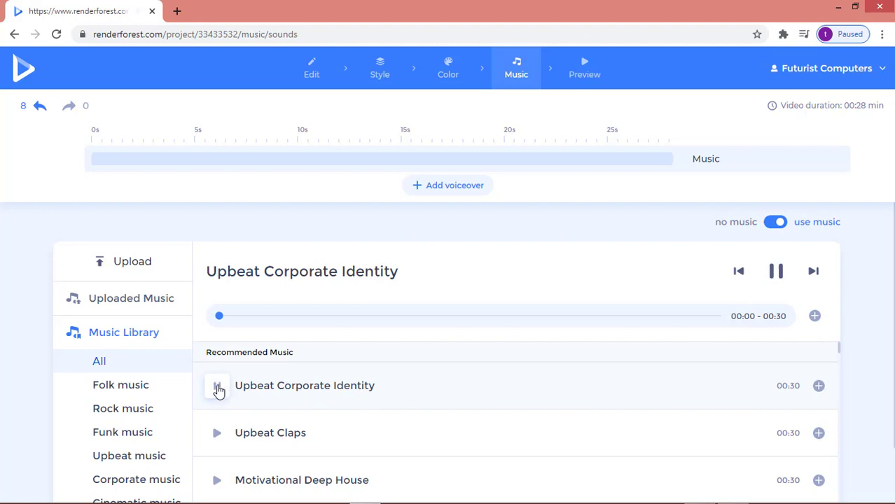
pyautogui.click(218, 389)
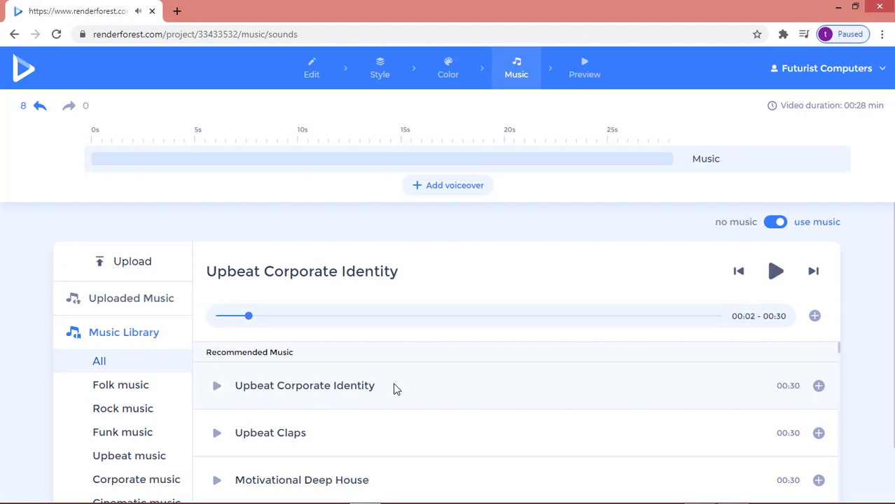
pyautogui.click(819, 388)
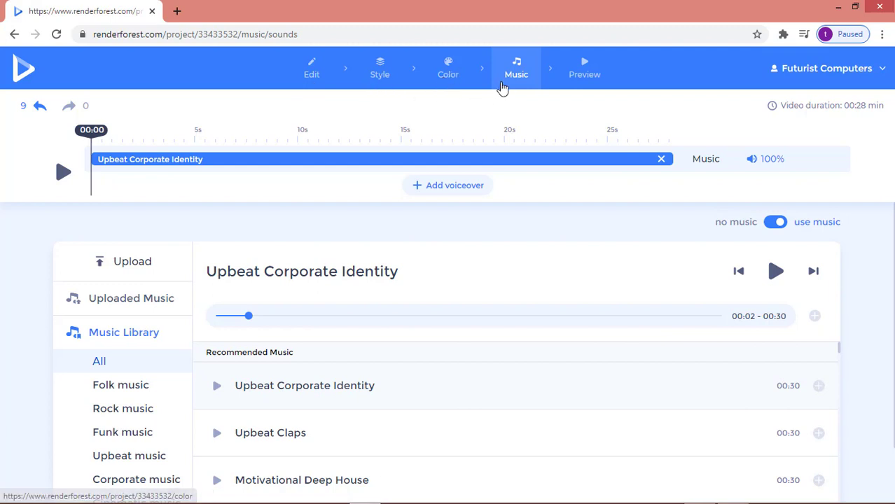
# Render the free low-quality 360p preview of the 3D explainer video and play it.
pyautogui.click(584, 75)
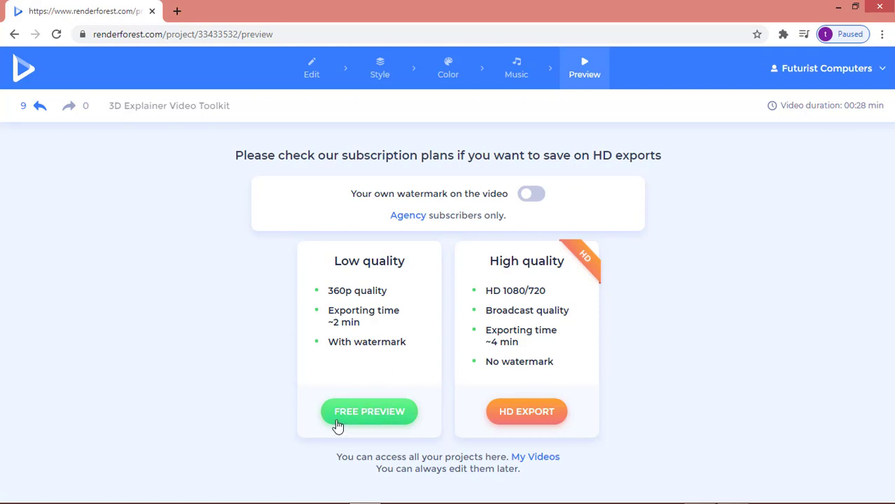
pyautogui.click(365, 419)
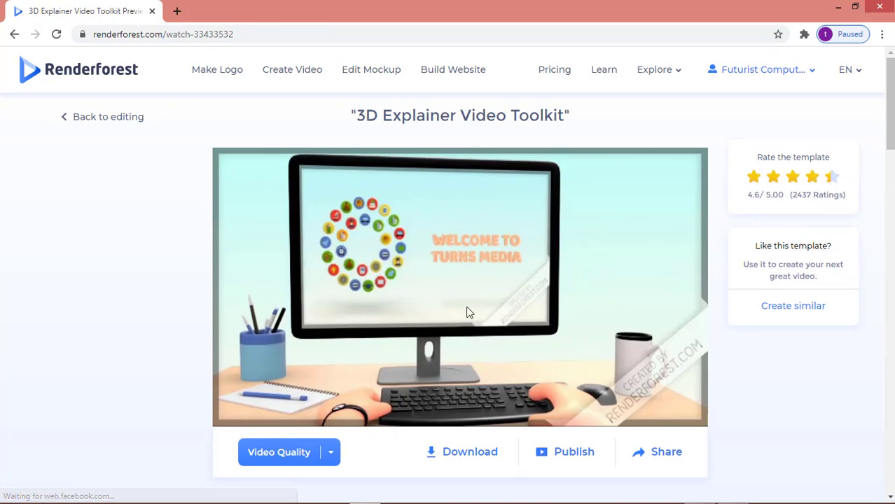
pyautogui.moveTo(412, 278)
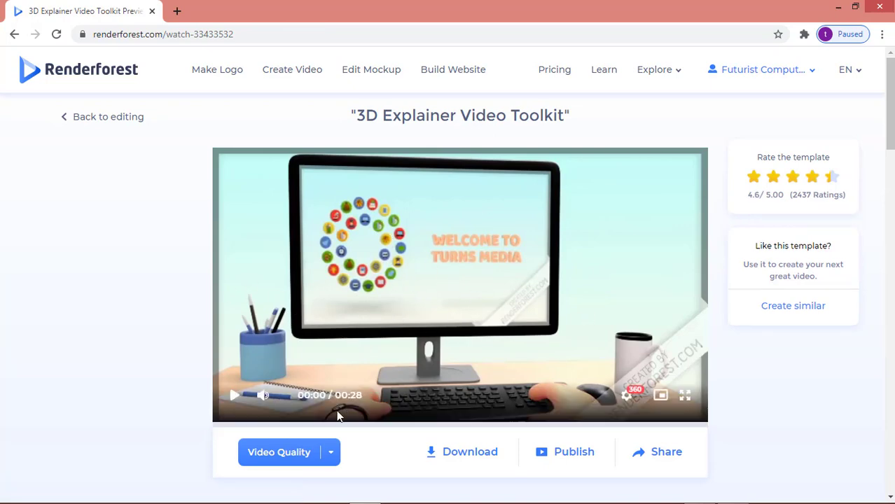
pyautogui.click(235, 396)
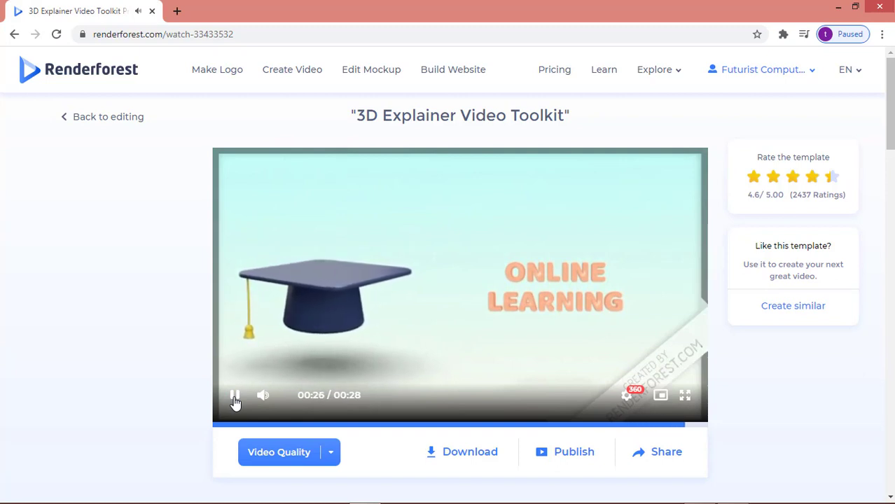
pyautogui.click(236, 396)
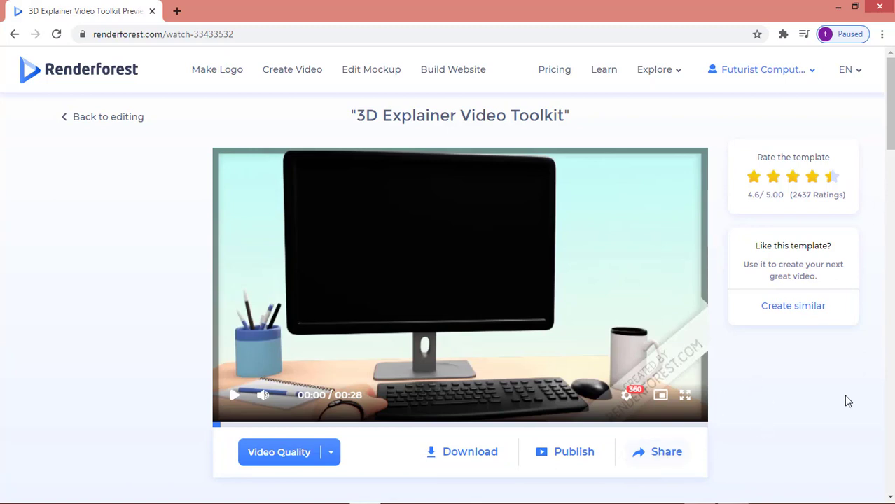
pyautogui.moveTo(892, 145); pyautogui.dragTo(547, 37)
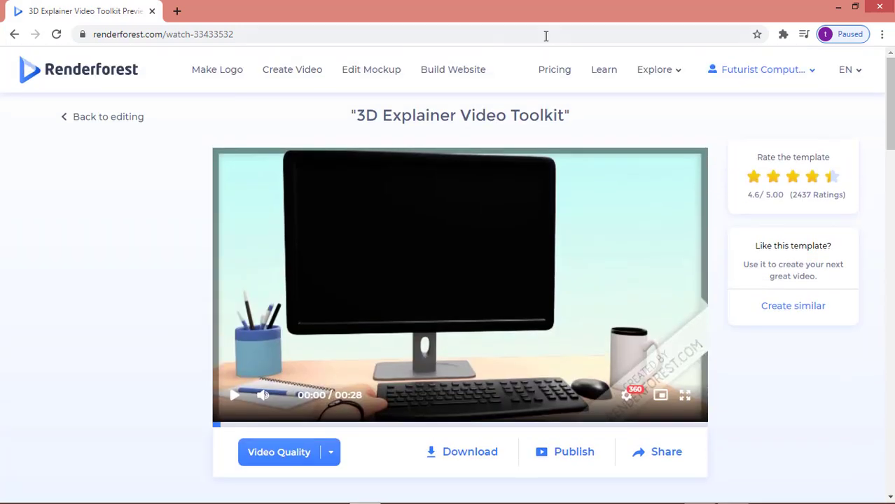
# Go to the renderforest.com home page and open the video templates page.
pyautogui.click(260, 38)
pyautogui.press('End')
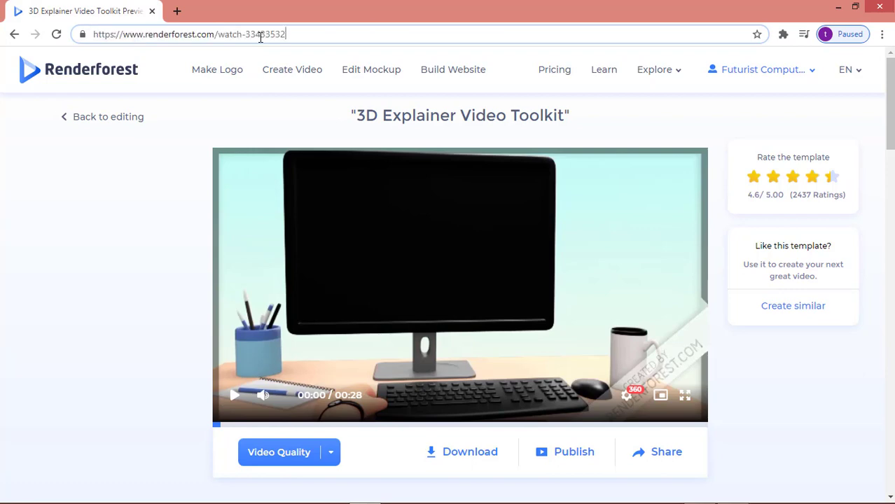
pyautogui.press('BackSpace')
pyautogui.press('BackSpace')
pyautogui.press('BackSpace')
pyautogui.press('BackSpace')
pyautogui.press('BackSpace')
pyautogui.press('BackSpace')
pyautogui.press('BackSpace')
pyautogui.press('BackSpace')
pyautogui.press('BackSpace')
pyautogui.press('BackSpace')
pyautogui.press('BackSpace')
pyautogui.press('BackSpace')
pyautogui.press('BackSpace')
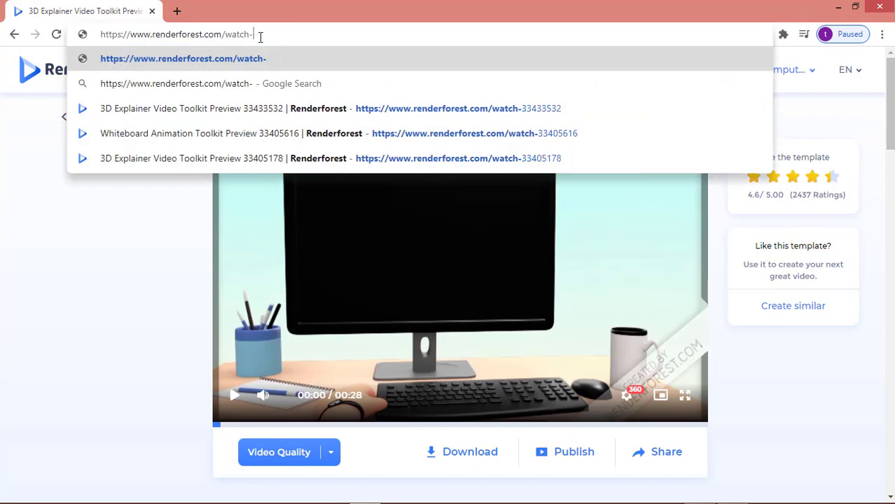
pyautogui.press('BackSpace')
pyautogui.press('BackSpace')
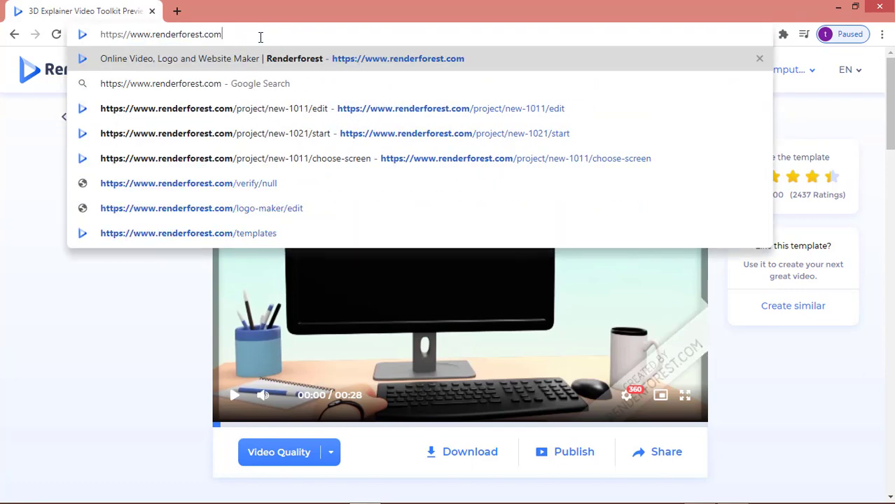
pyautogui.press('Return')
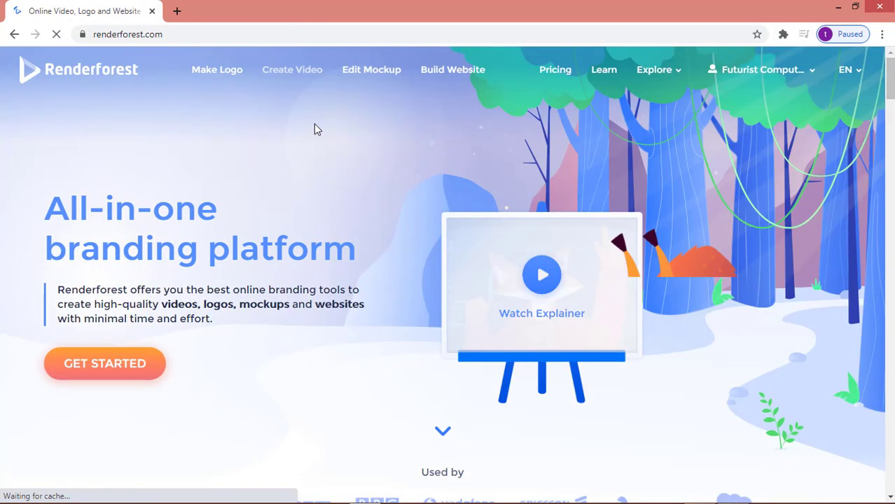
pyautogui.click(294, 79)
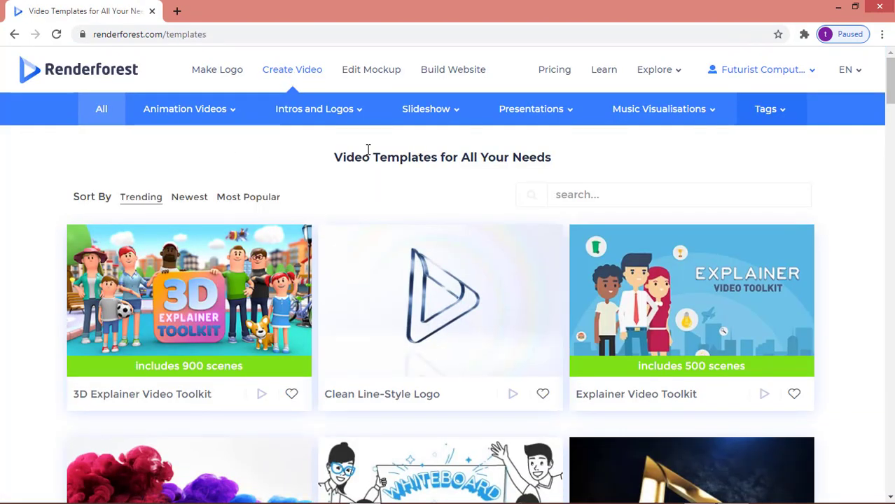
# Search the video templates for "WHITEBAORD ANIMATION" and look over the results.
pyautogui.click(653, 197)
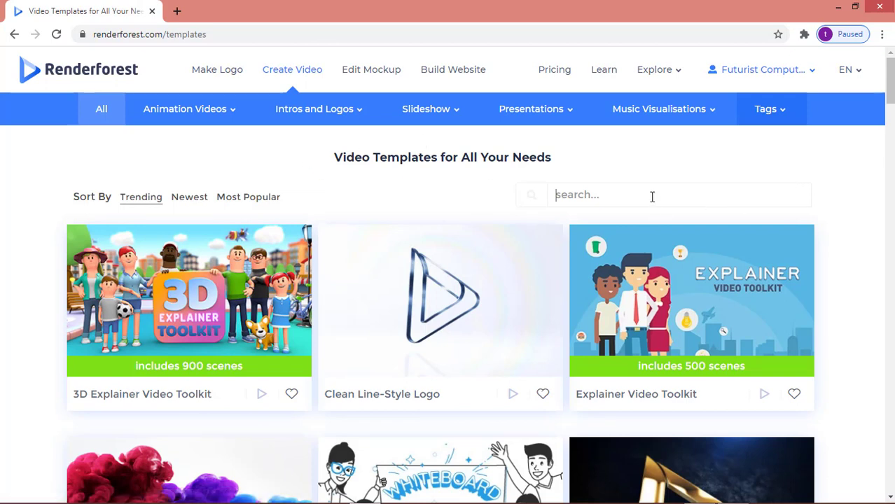
pyautogui.write('WHITE')
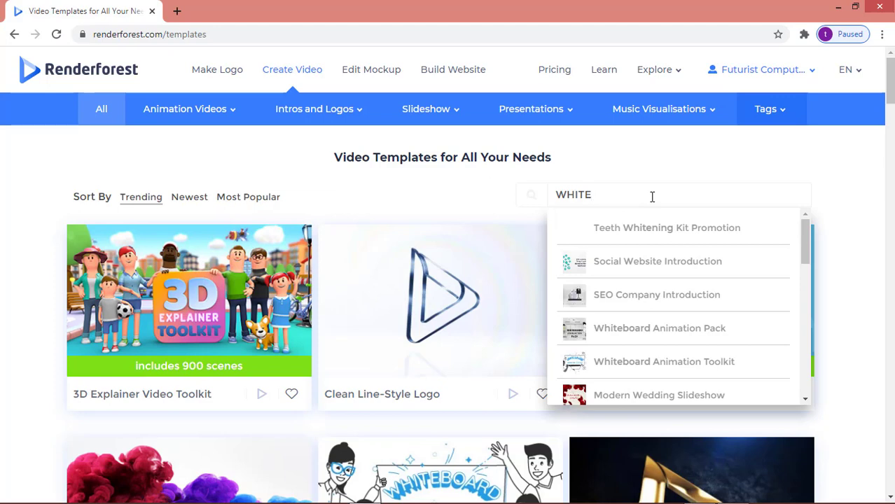
pyautogui.write('BAOR')
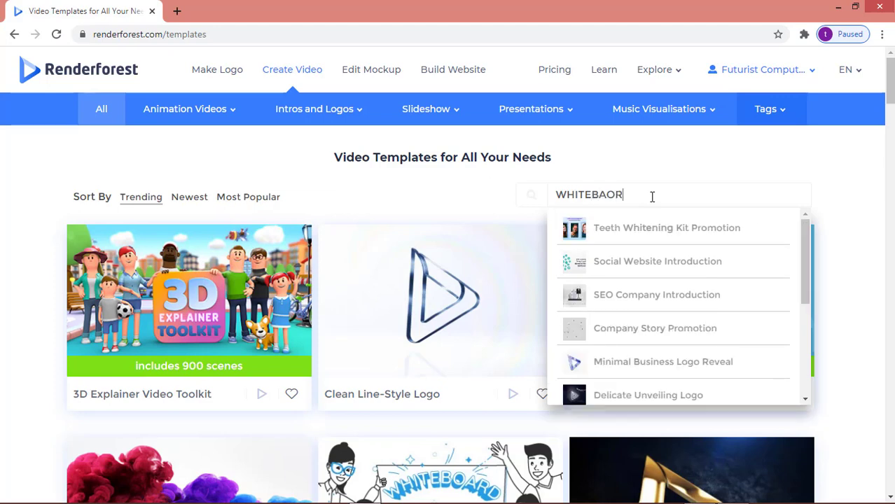
pyautogui.write('D A')
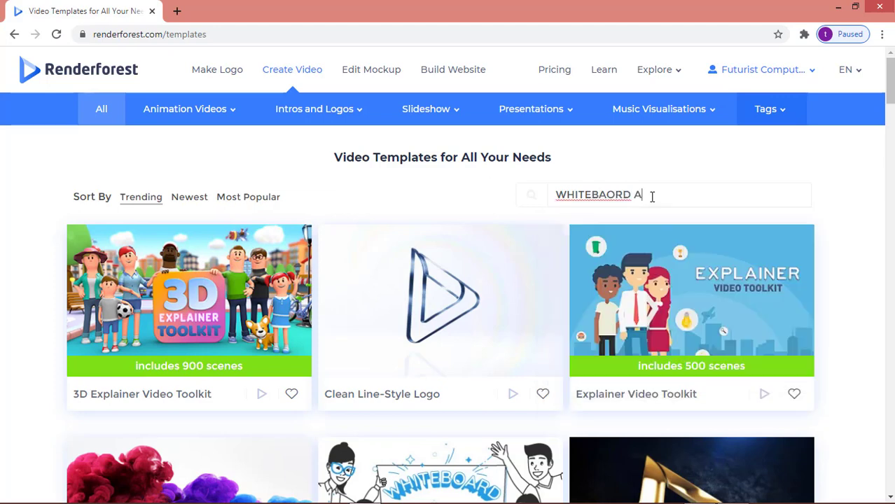
pyautogui.write('NIMATION')
pyautogui.press('Return')
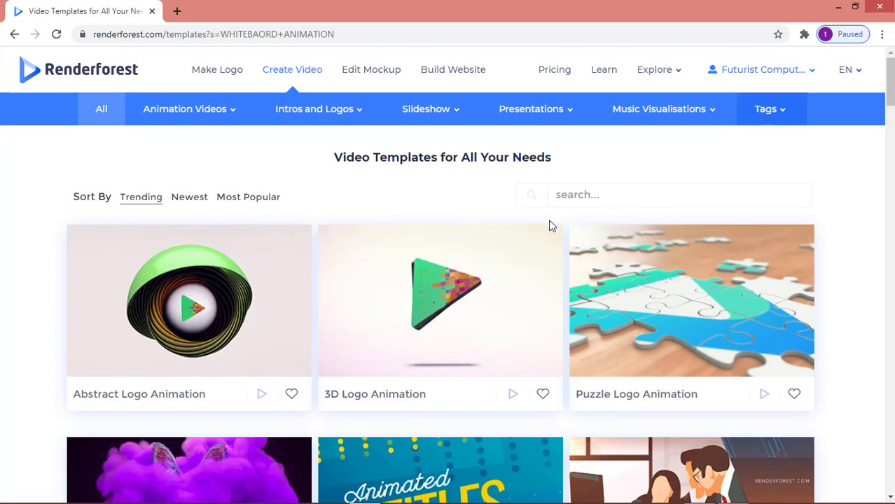
pyautogui.moveTo(891, 85); pyautogui.dragTo(891, 9)
# Search the templates for "WHITEBOARD ANIMATION" and create a new video from the Whiteboard Animation Toolkit using the Add scene option.
pyautogui.moveTo(758, 121)
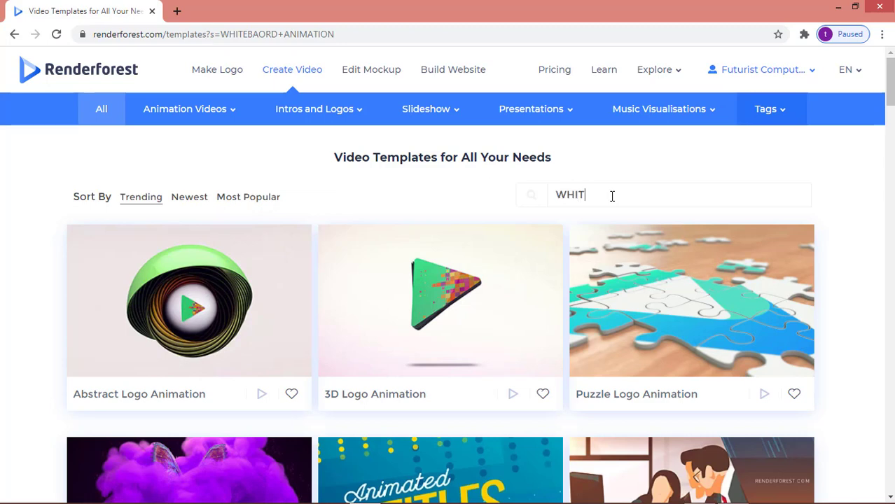
pyautogui.write('BOARD')
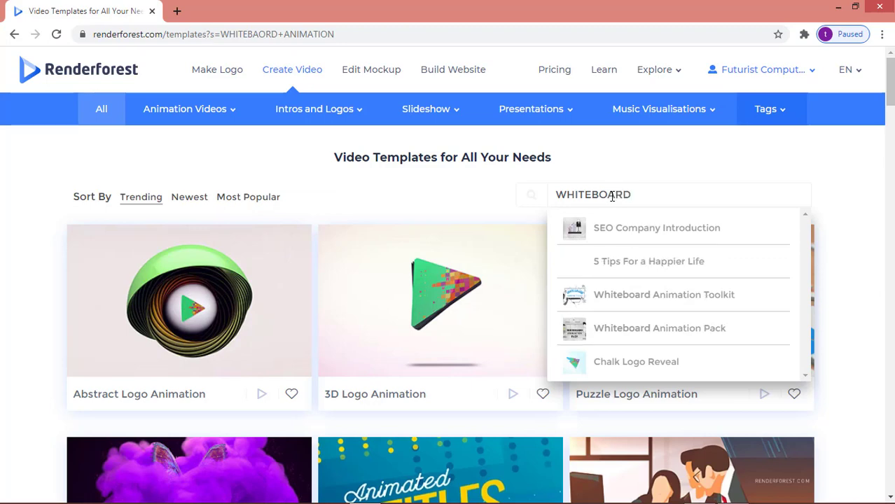
pyautogui.write(' ANIMATION')
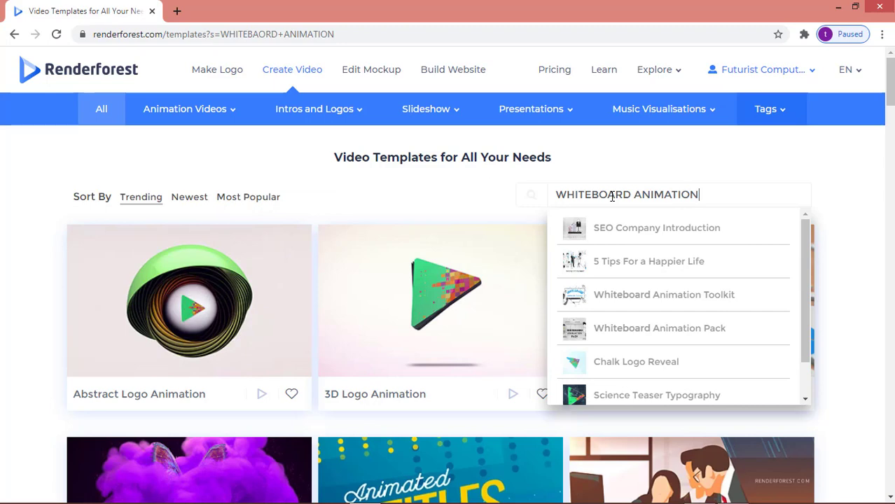
pyautogui.press('Return')
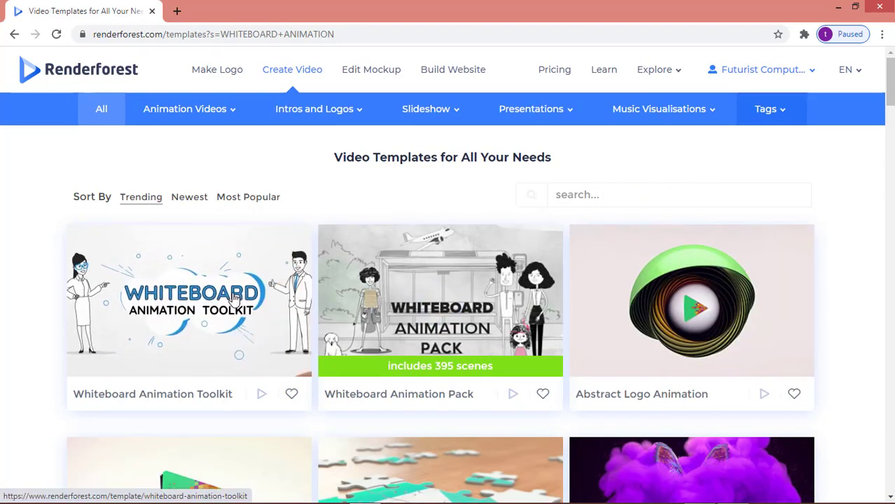
pyautogui.click(200, 312)
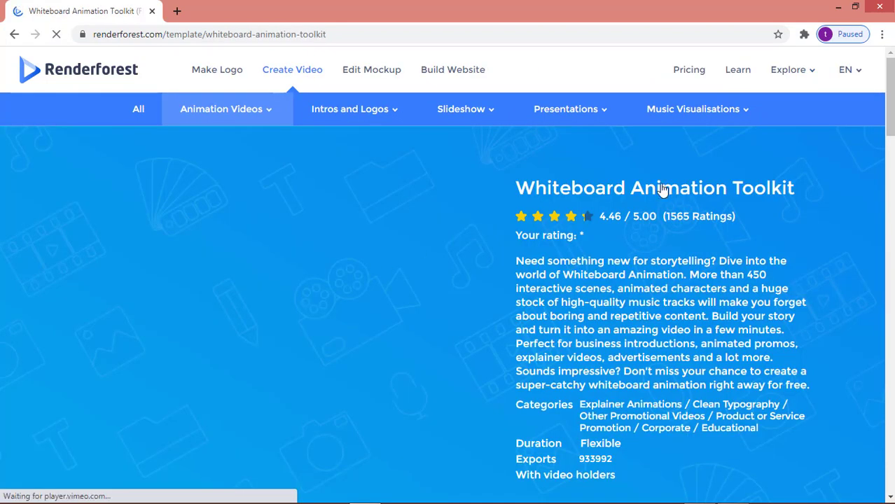
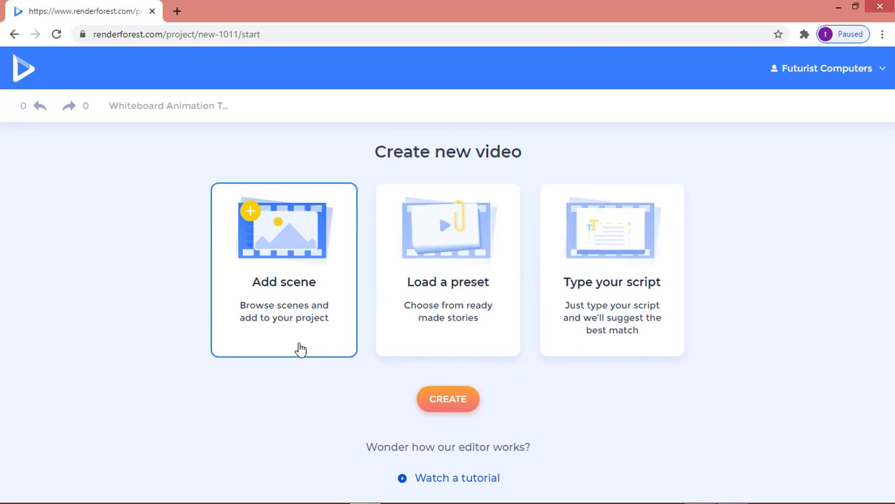
pyautogui.click(449, 402)
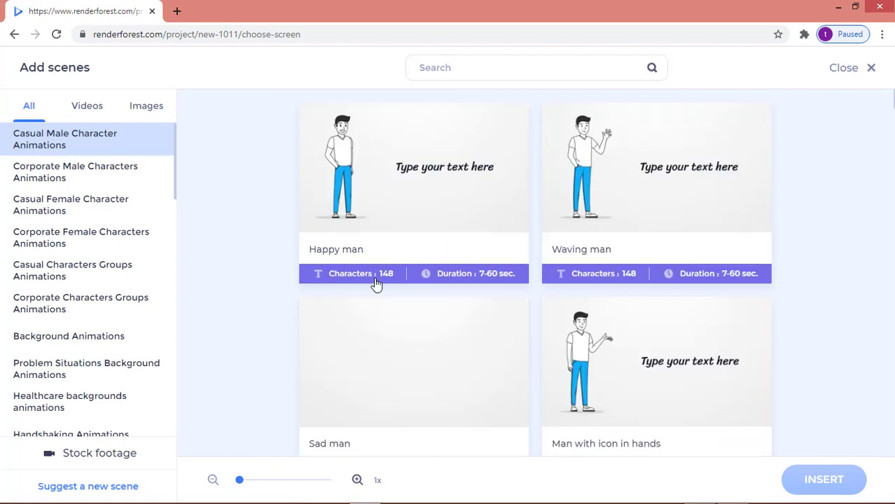
# Browse the whiteboard scenes in the Video Holders, Finances and Money, and Challenges categories.
pyautogui.click(89, 109)
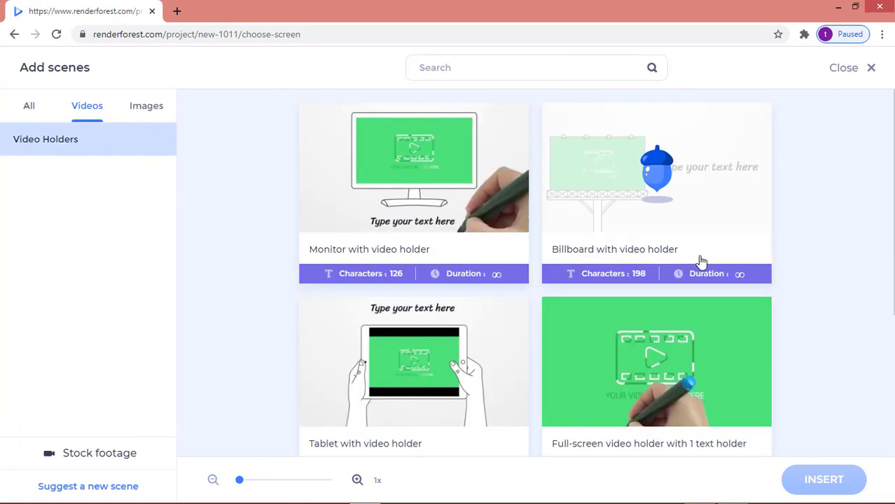
pyautogui.scroll(-3, 890, 168)
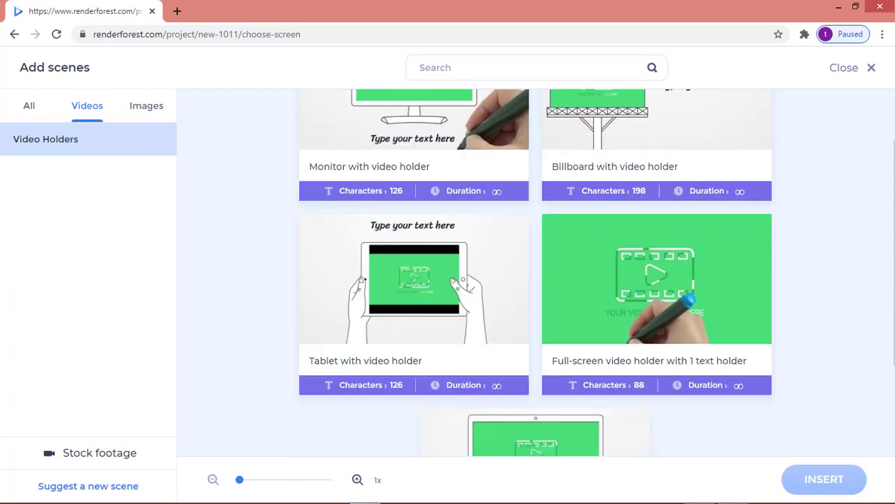
pyautogui.scroll(3, 889, 168)
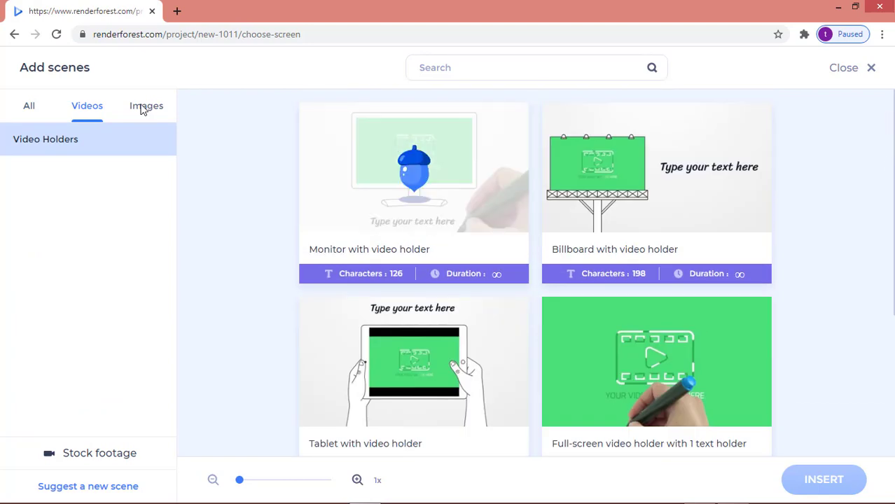
pyautogui.click(28, 114)
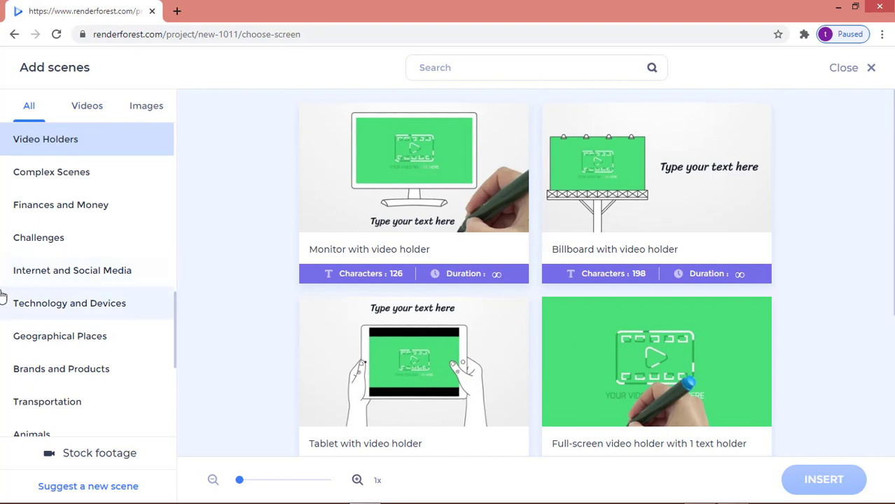
pyautogui.click(47, 212)
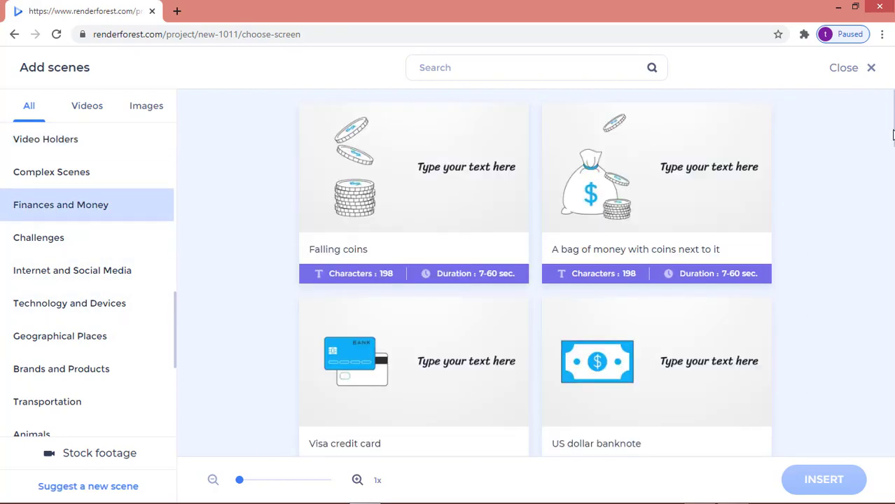
pyautogui.moveTo(893, 135); pyautogui.dragTo(870, 5)
pyautogui.click(29, 244)
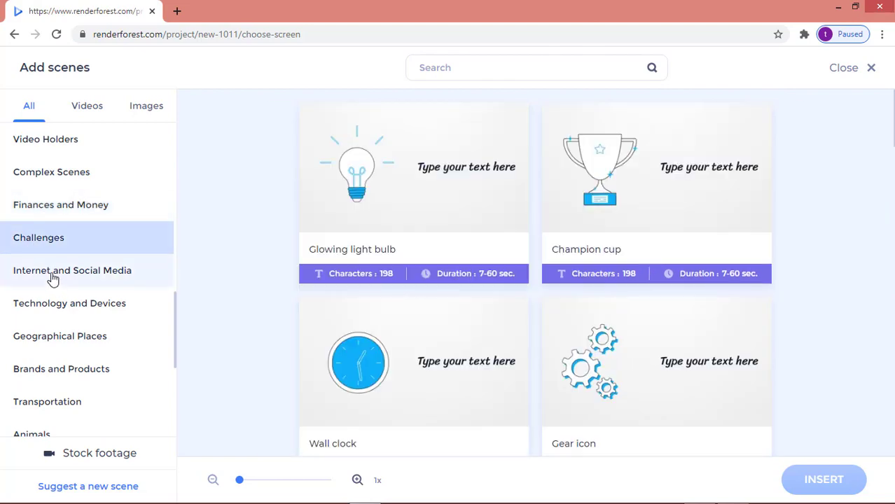
# Insert the "Devices flying around the globe" scene from the Internet and Social Media category as the first scene.
pyautogui.click(53, 279)
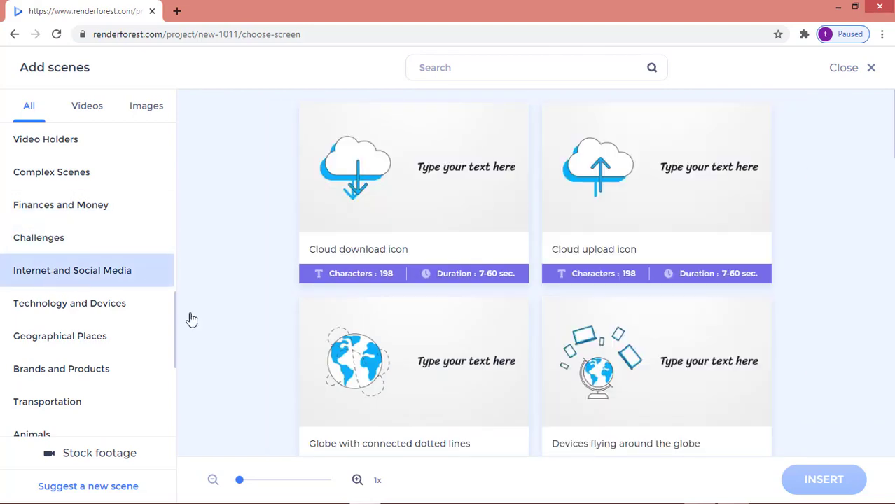
pyautogui.click(702, 425)
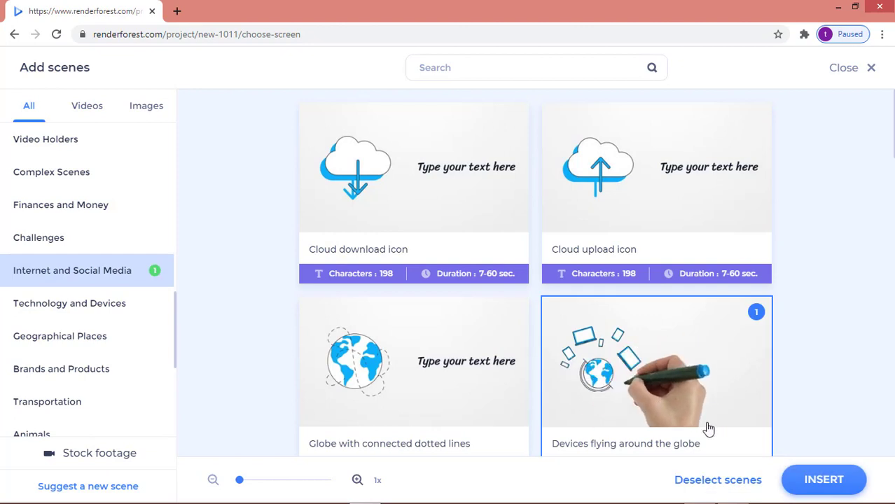
pyautogui.click(821, 480)
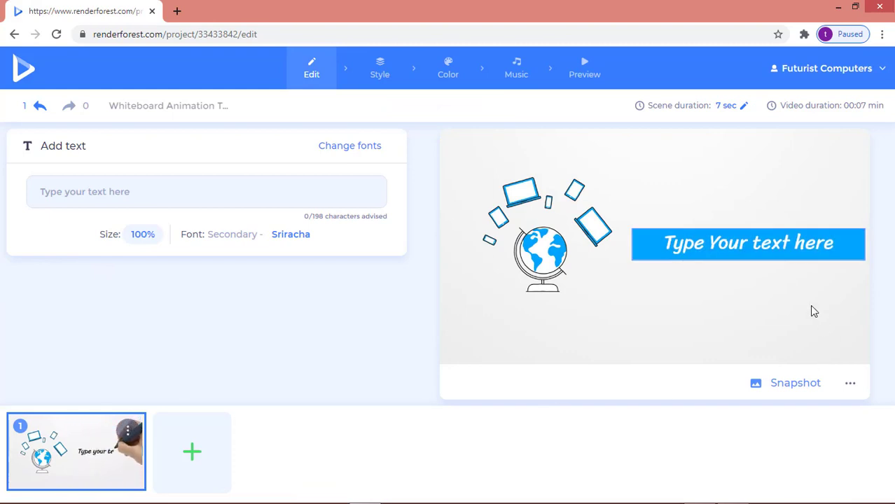
# Add the "Chocolate cake" scene from the Food and Beverages category as the second scene.
pyautogui.click(187, 453)
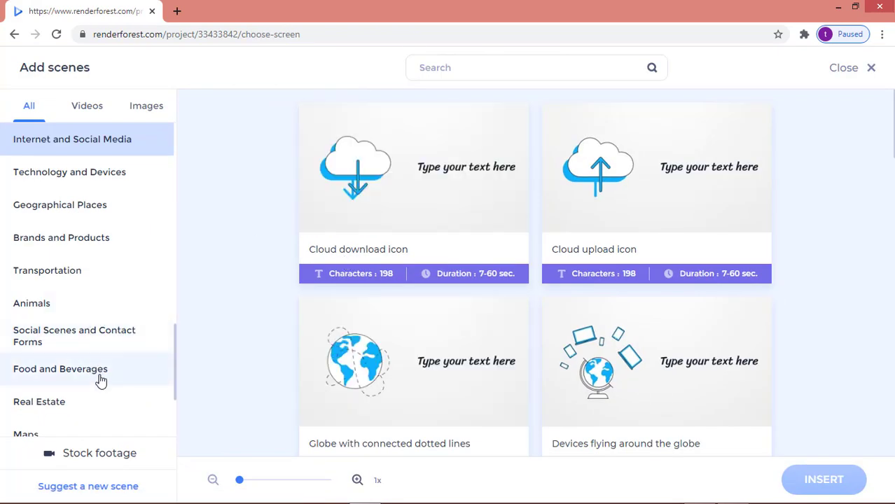
pyautogui.click(97, 381)
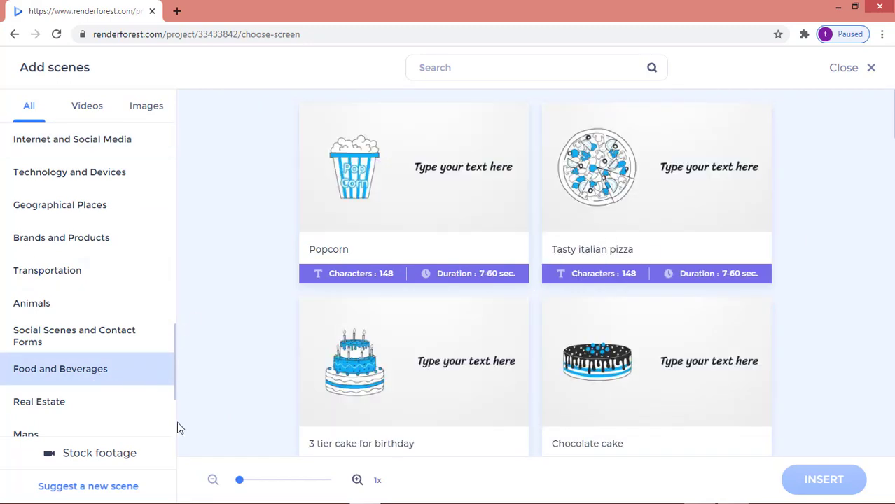
pyautogui.click(661, 375)
pyautogui.click(846, 485)
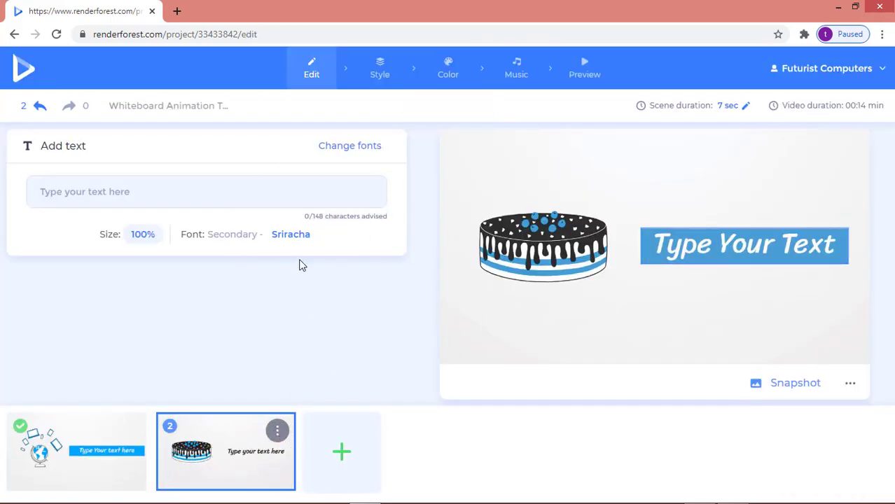
# Look through the whiteboard project's style, color and music stages and view its preview and export options.
pyautogui.click(380, 70)
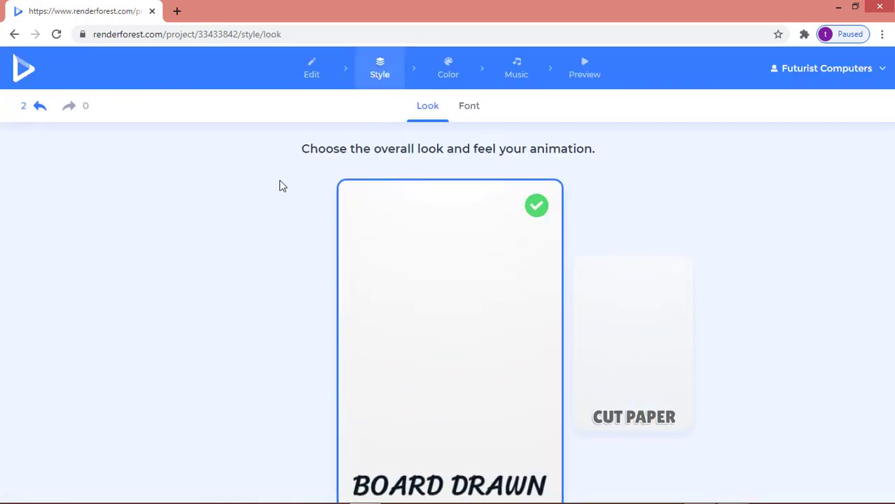
pyautogui.click(448, 77)
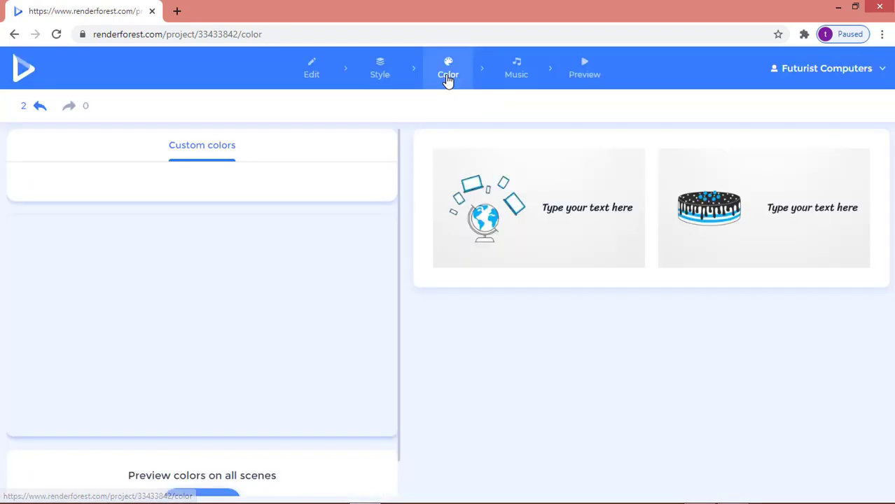
pyautogui.click(516, 74)
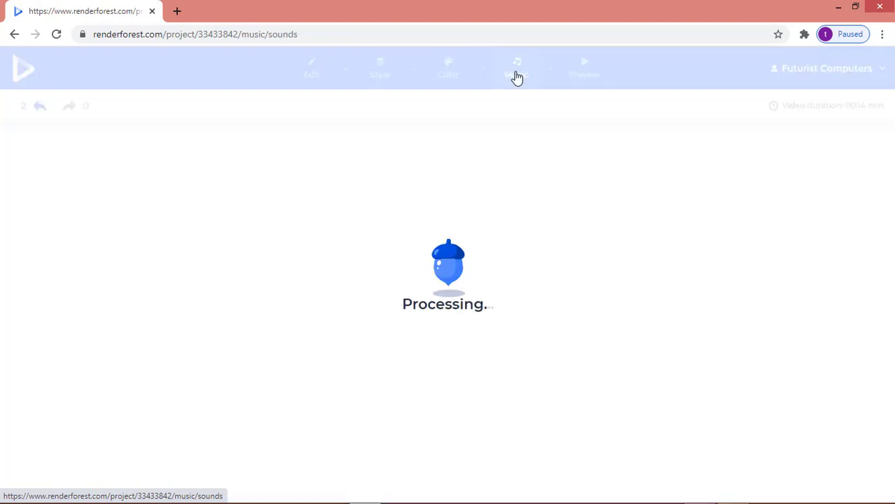
pyautogui.click(584, 73)
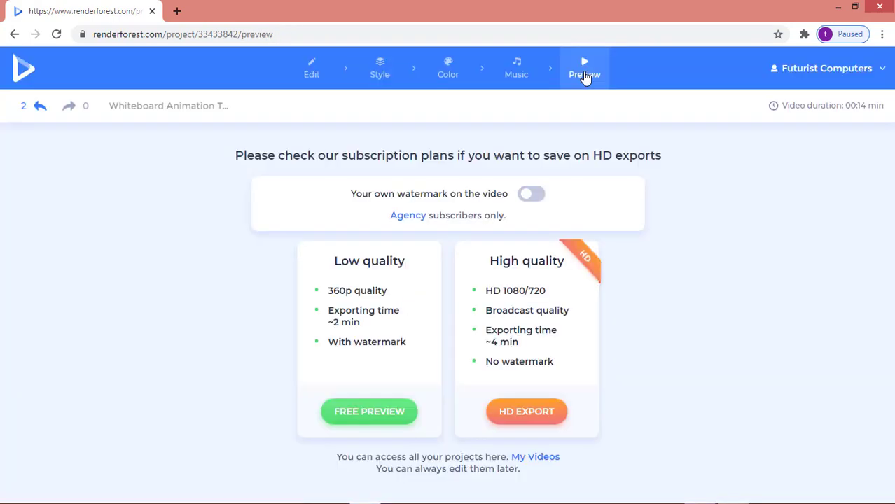